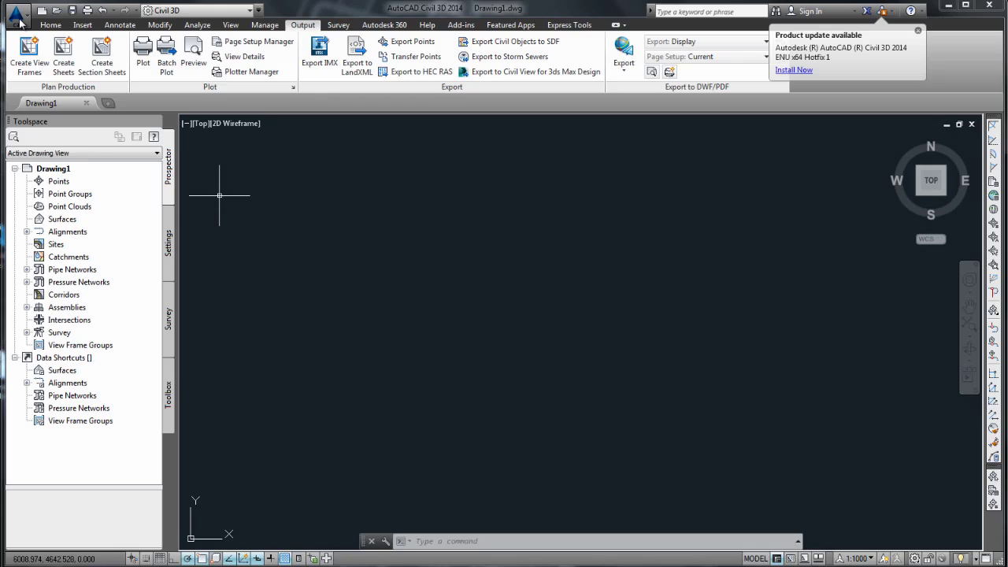
# Open the recent drawing M6 Wigan Link - Design Stage 1 Complete.dwg and locate the Suite Workflows entry.
pyautogui.click(17, 18)
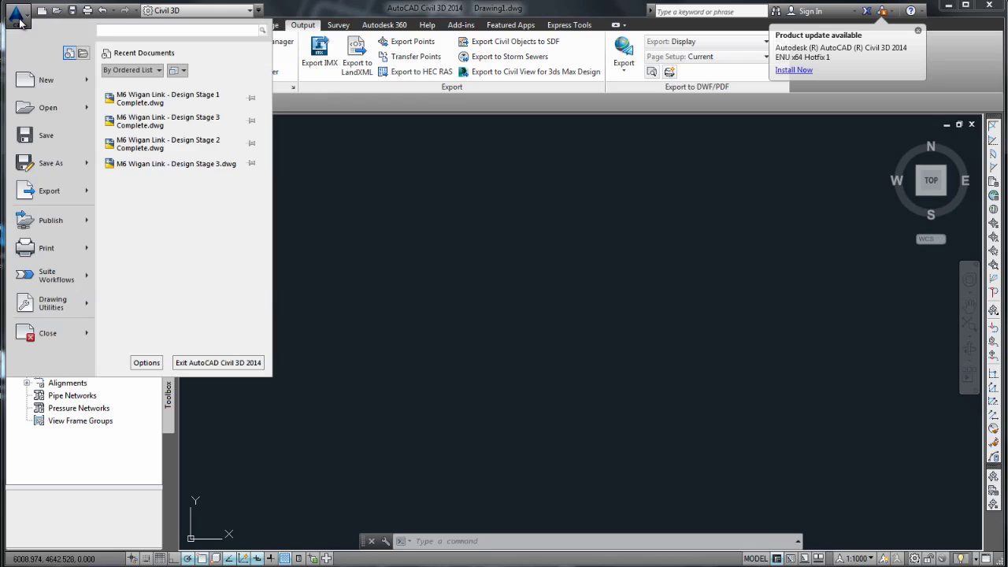
pyautogui.click(148, 97)
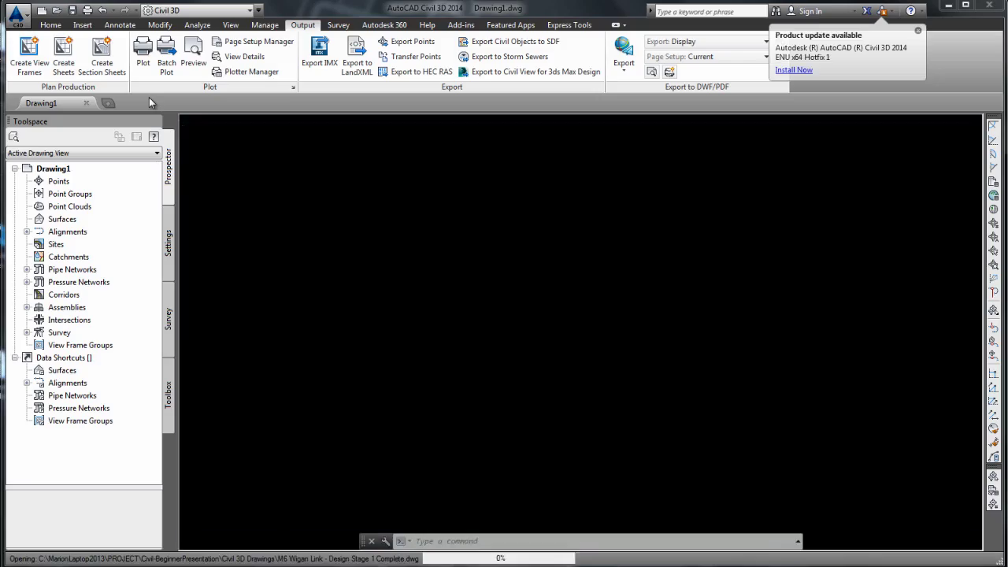
pyautogui.click(17, 17)
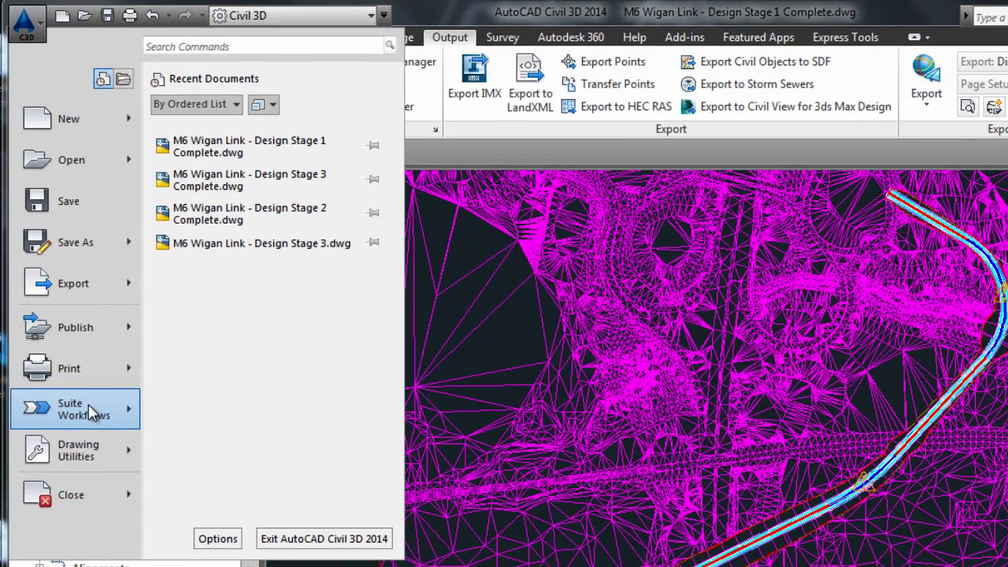
pyautogui.moveTo(89, 406)
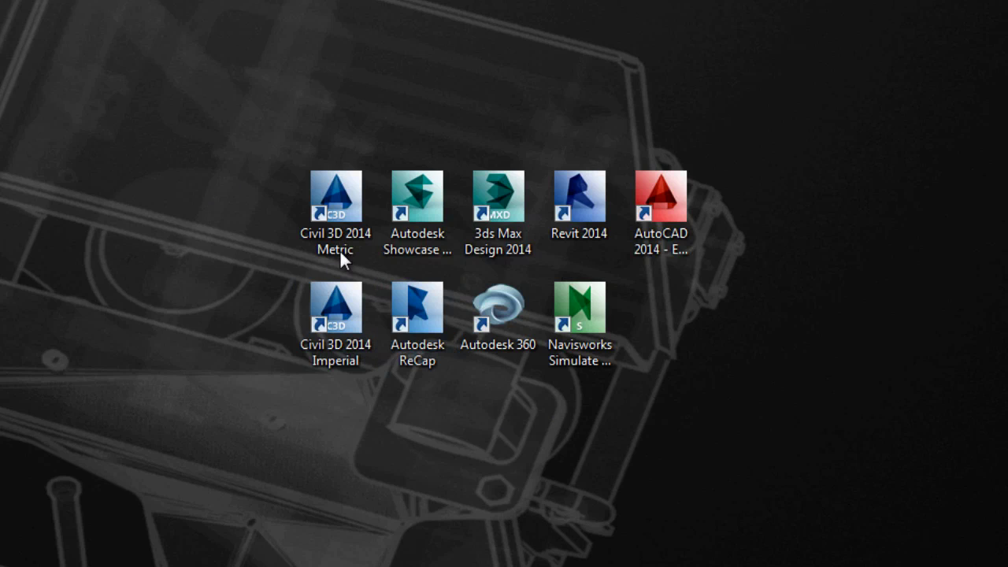
pyautogui.click(353, 206)
pyautogui.click(347, 318)
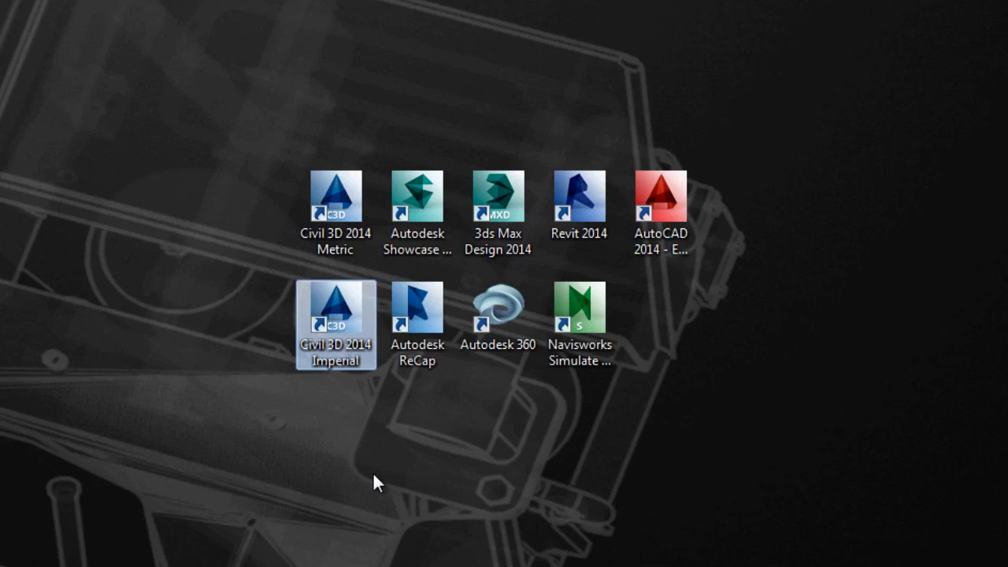
pyautogui.click(416, 217)
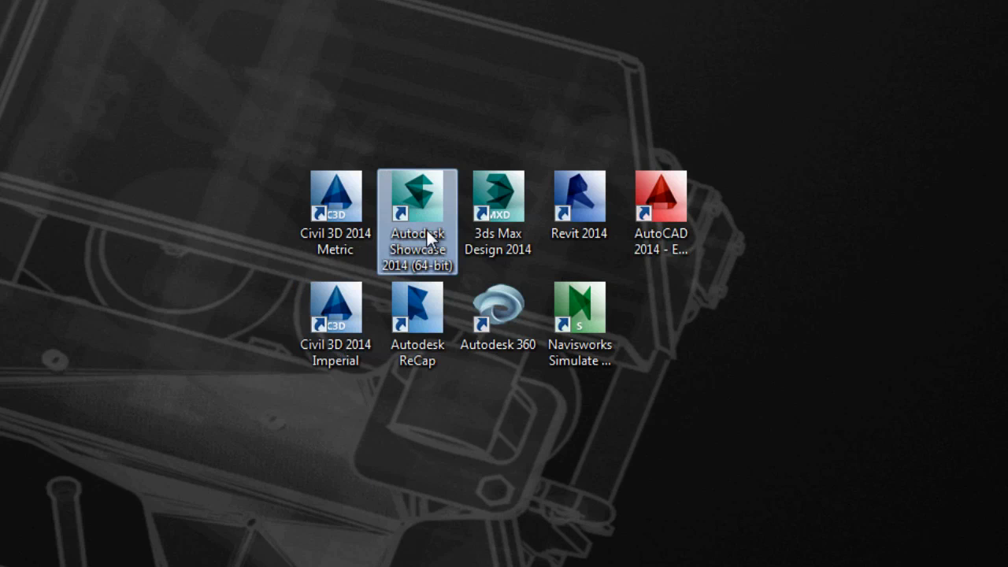
pyautogui.click(507, 203)
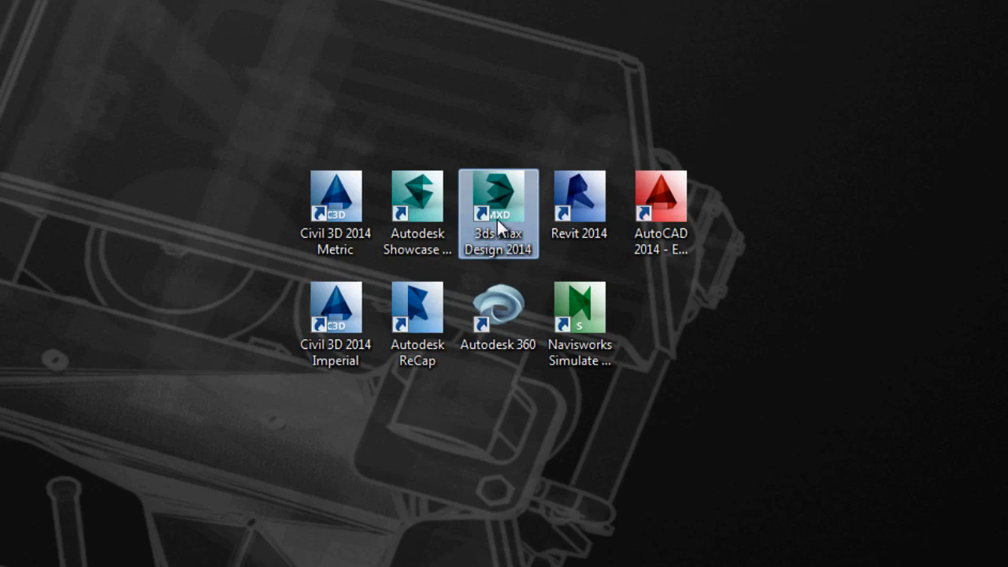
pyautogui.click(587, 207)
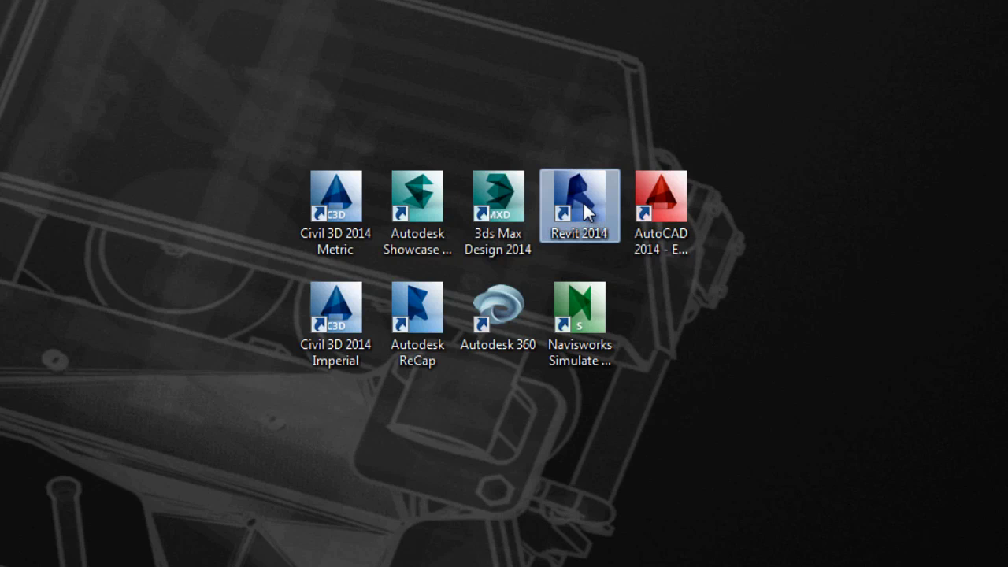
pyautogui.click(615, 455)
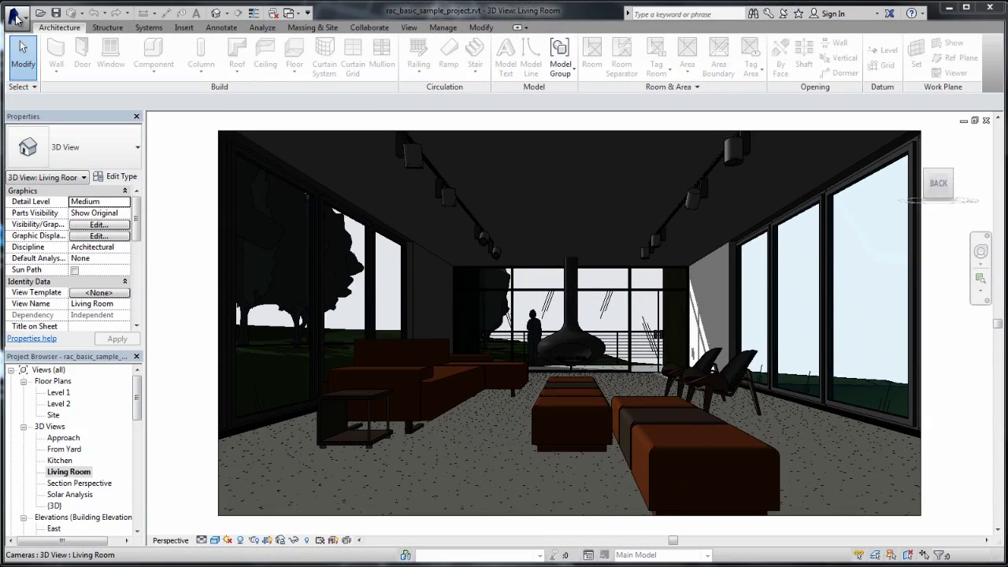
# Switch to Revit and locate the Suite Workflows entry for the open sample project.
pyautogui.click(14, 17)
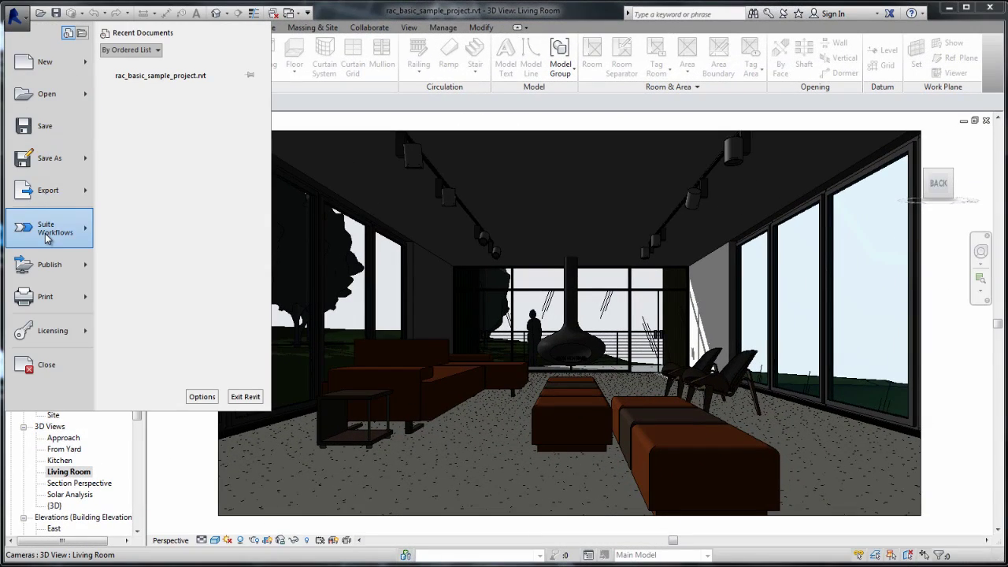
pyautogui.moveTo(48, 239)
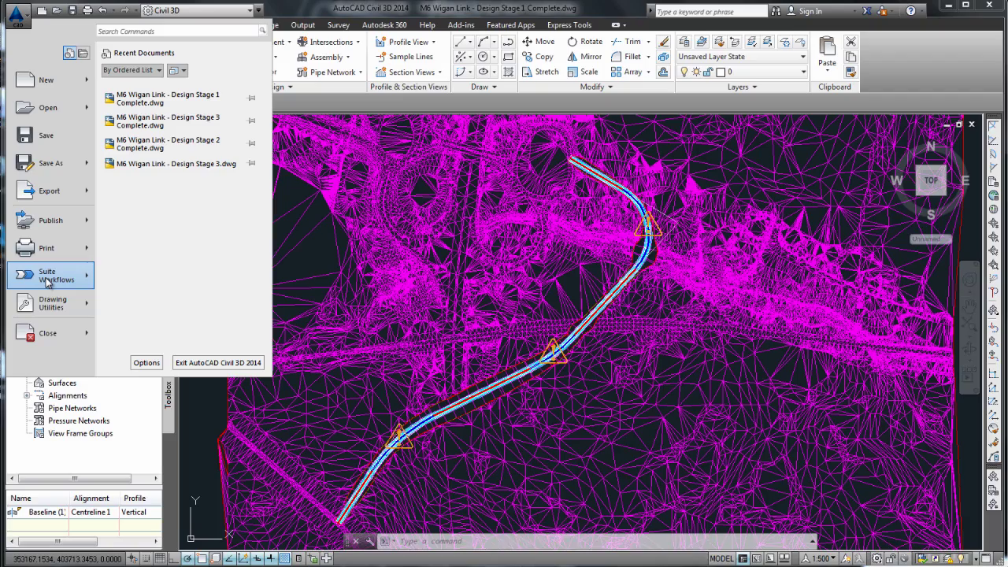
# Switch to Civil 3D and review the suite workflows offered for 3ds Max and Showcase.
pyautogui.moveTo(47, 282)
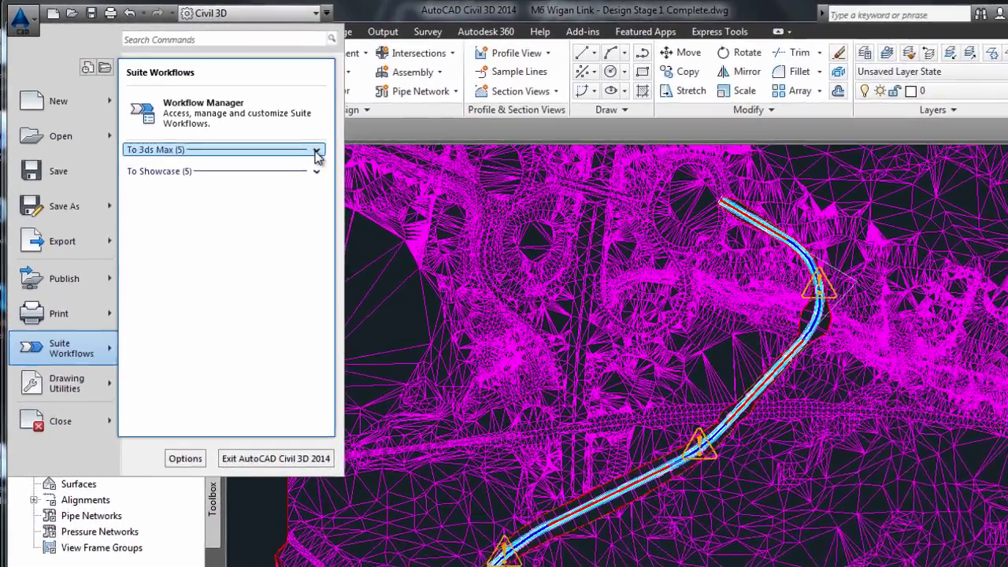
pyautogui.click(250, 119)
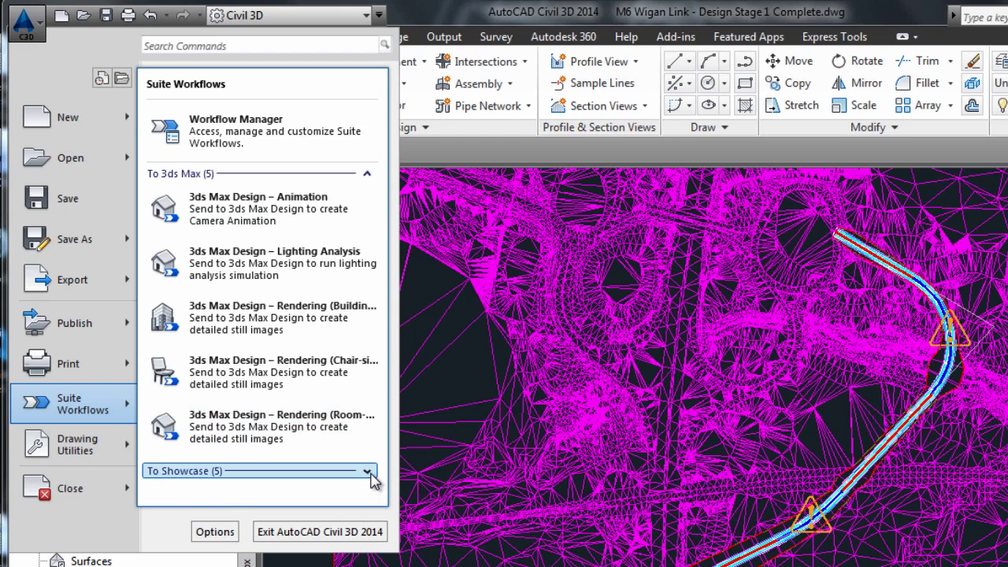
pyautogui.click(370, 476)
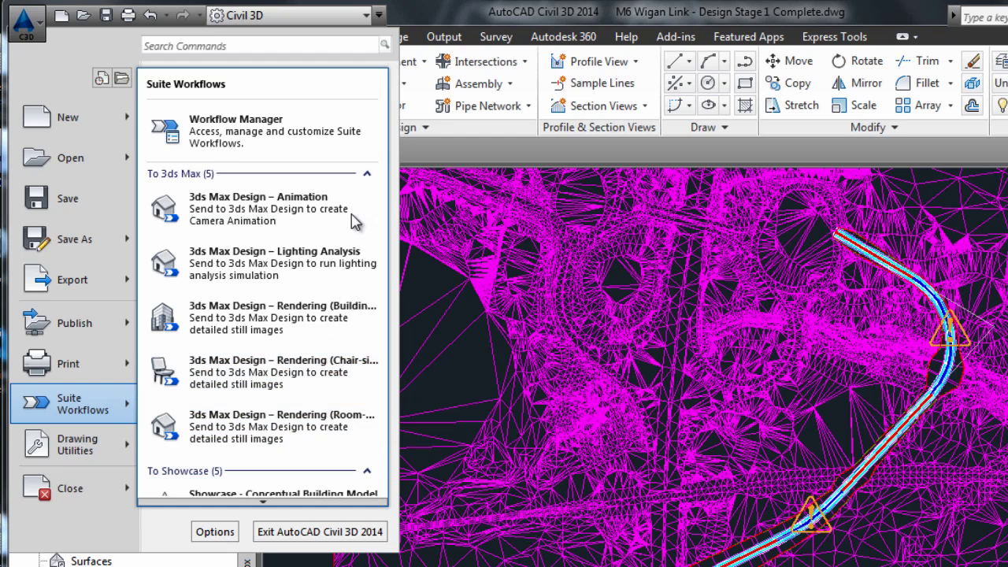
pyautogui.scroll(-1, 315, 491)
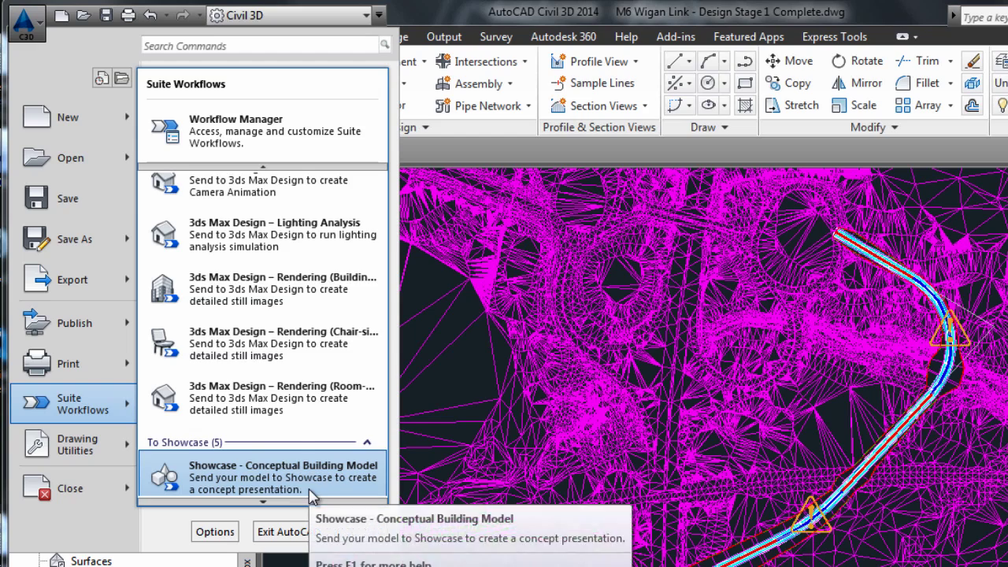
pyautogui.scroll(-4, 287, 510)
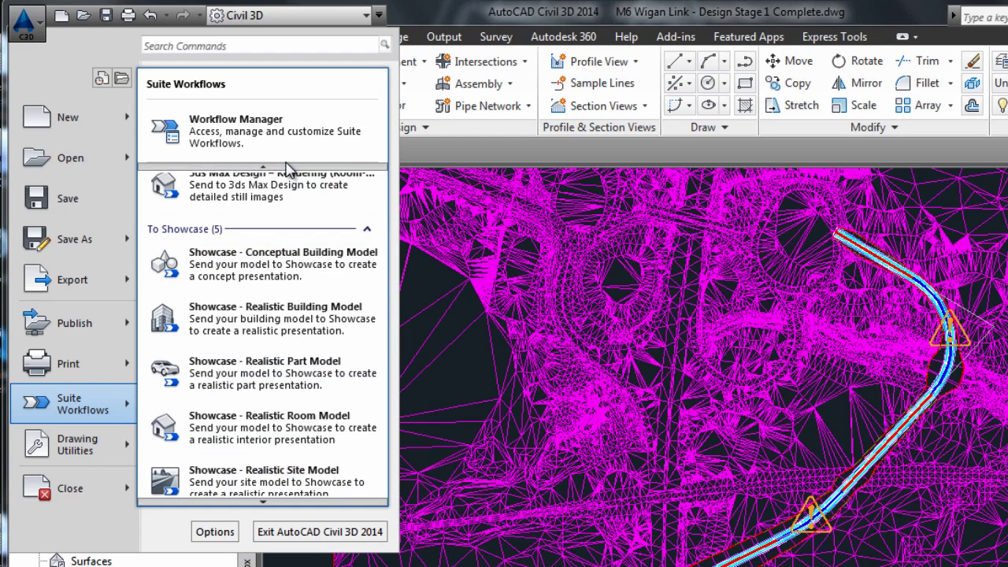
pyautogui.scroll(1, 295, 174)
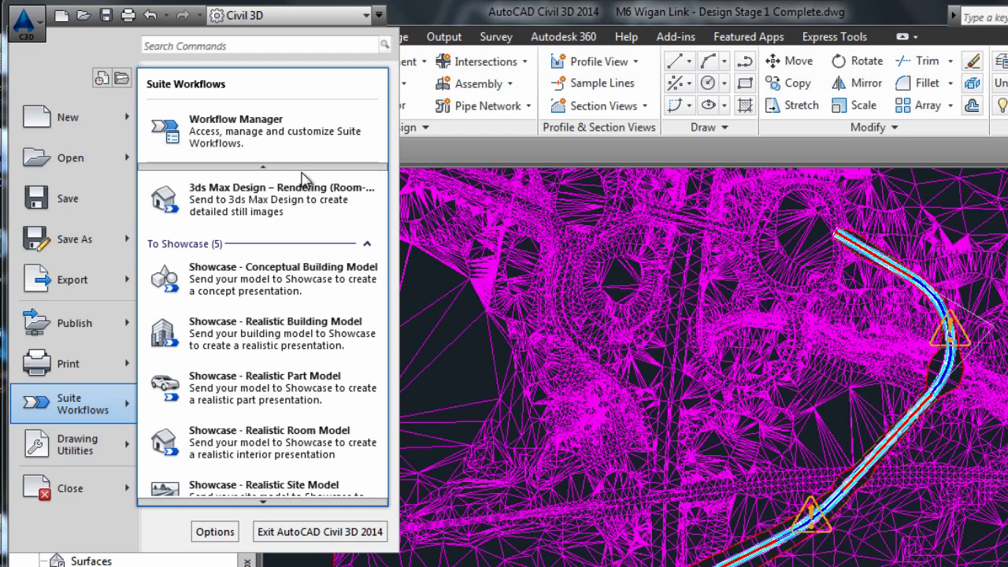
pyautogui.click(367, 245)
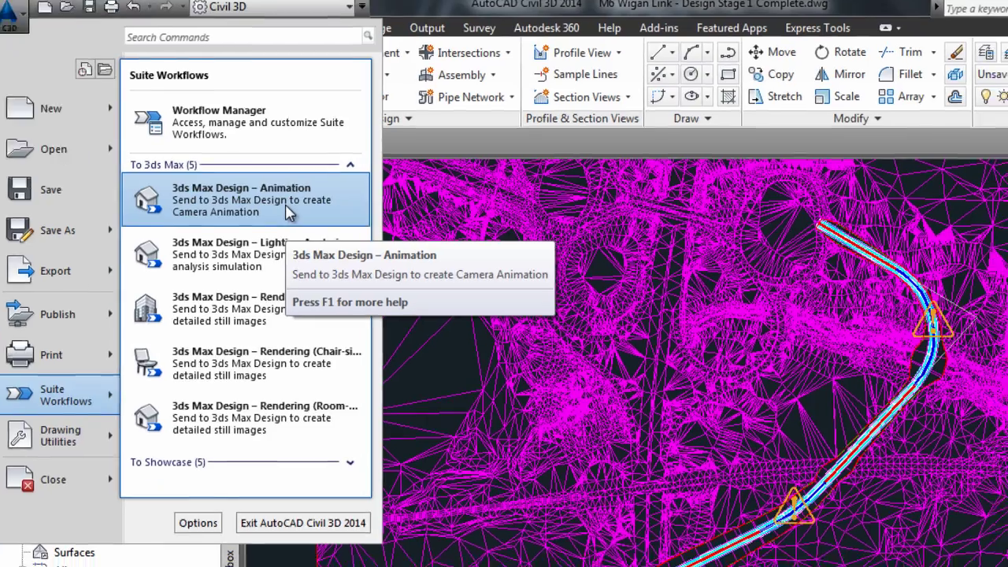
# Run the 3ds Max Design – Animation workflow, linking the drawing to a new 3ds Max scene.
pyautogui.click(285, 205)
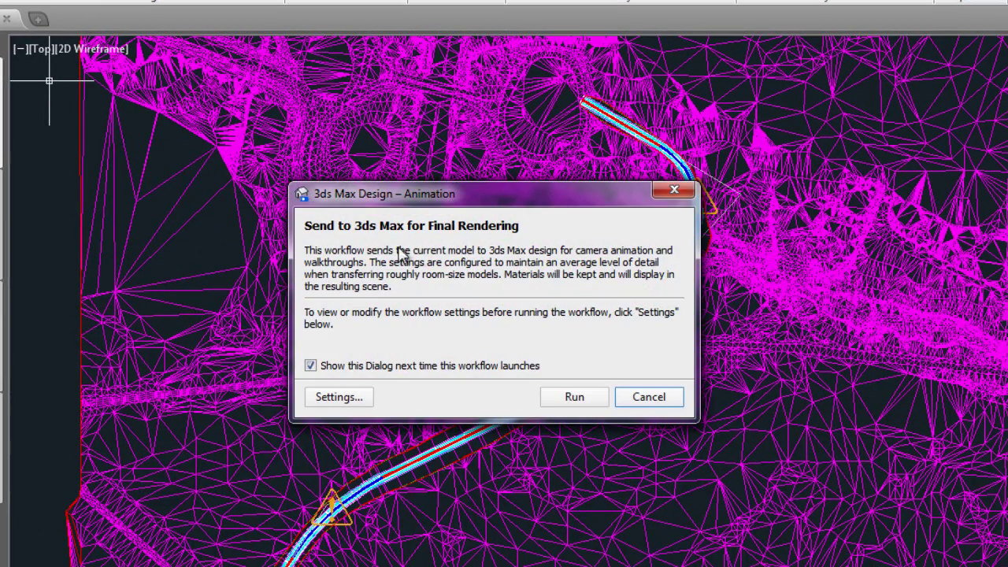
pyautogui.click(590, 399)
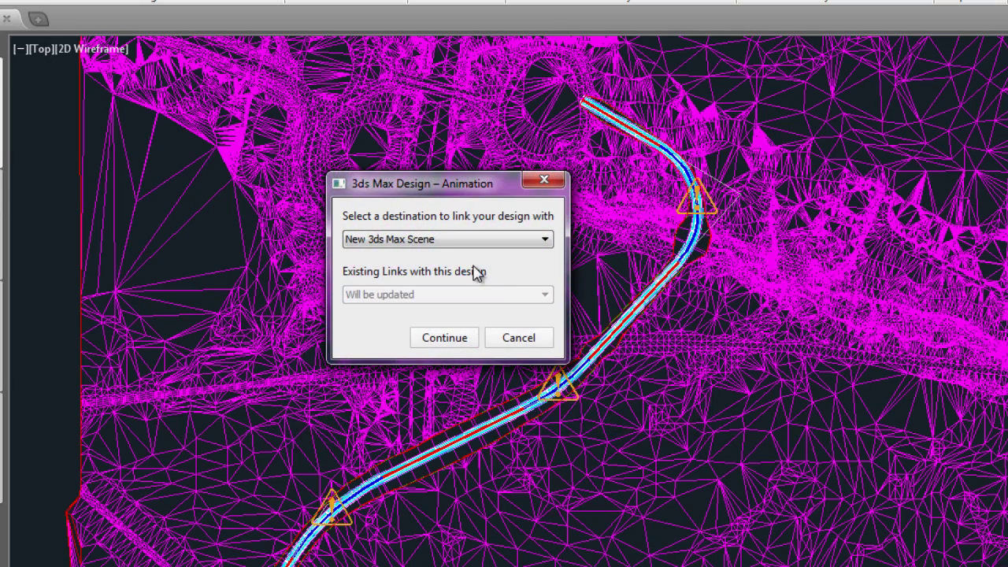
pyautogui.click(451, 343)
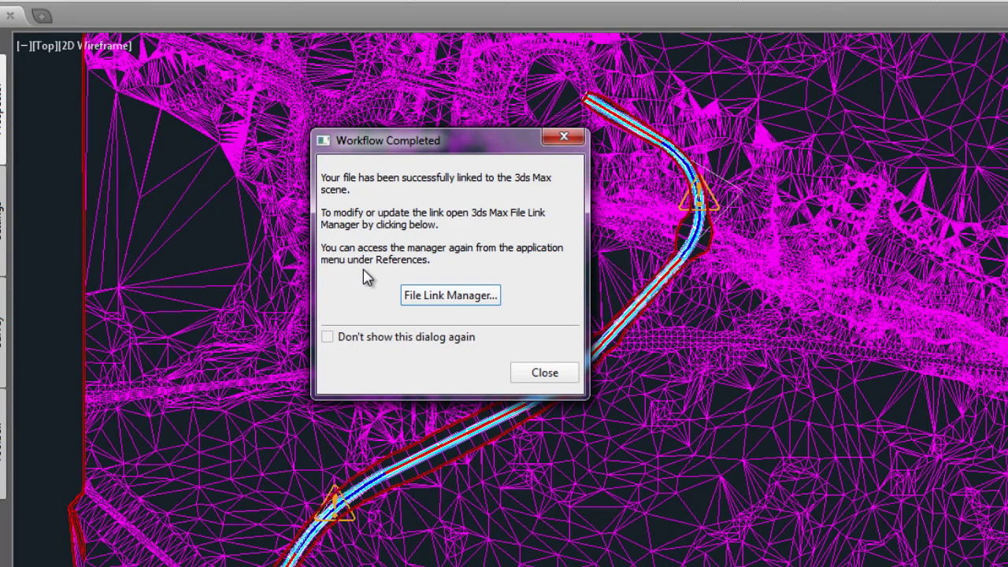
# Open the File Link Manager in 3ds Max, check the linked drawing in the files list, and close the manager.
pyautogui.click(442, 298)
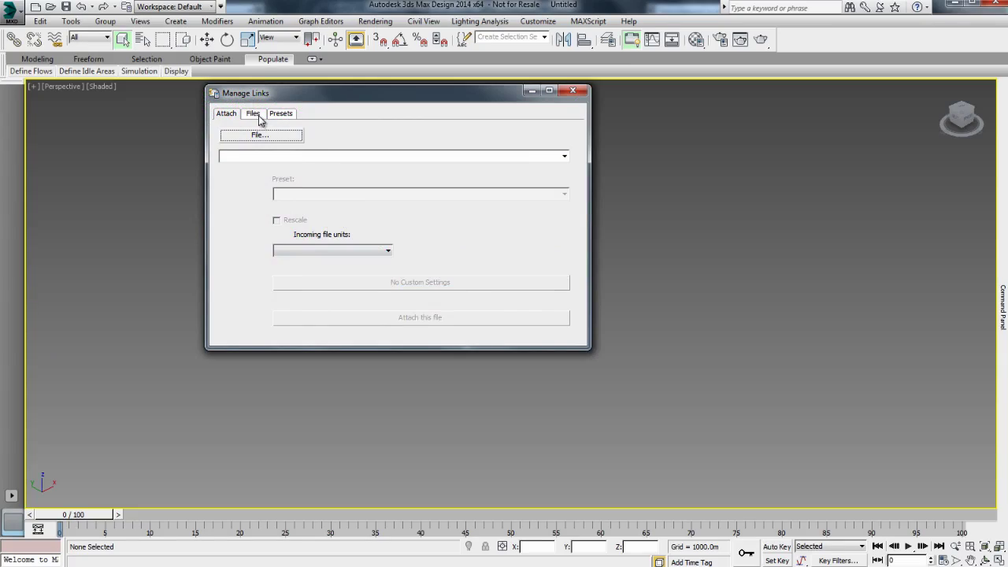
pyautogui.click(253, 114)
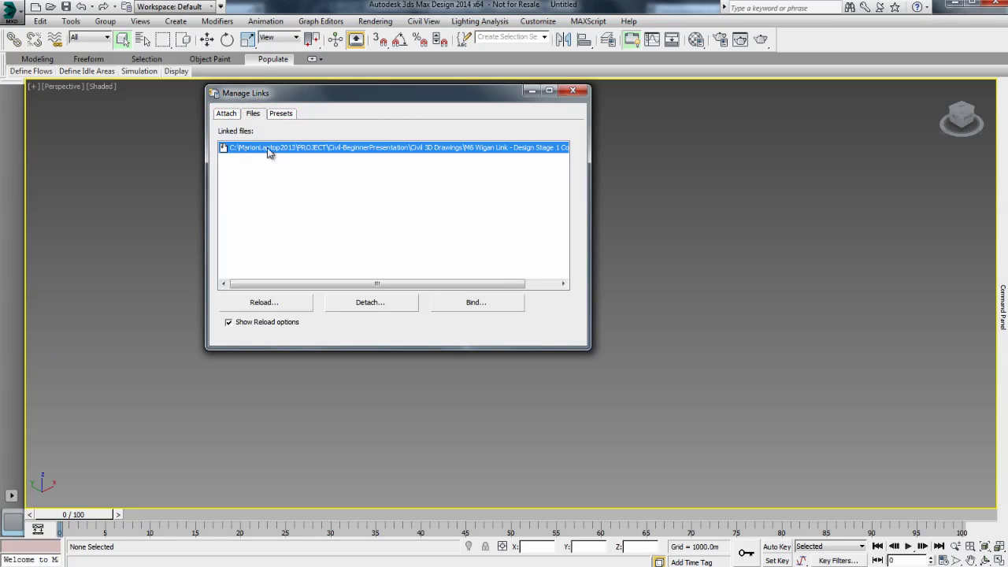
pyautogui.click(573, 93)
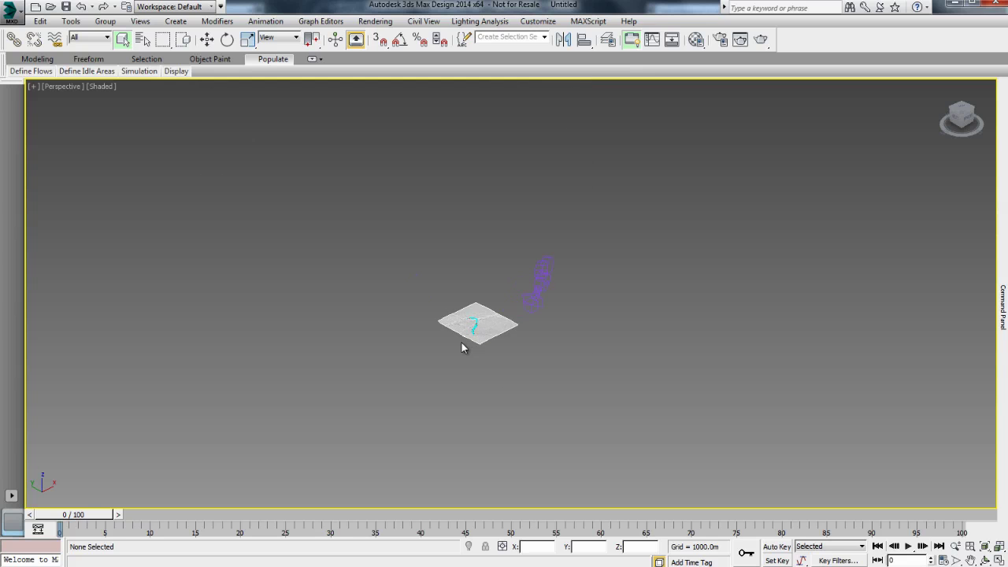
# Examine the linked terrain and road up close in a perspective view.
pyautogui.press('z')
pyautogui.scroll(5, 588, 275)
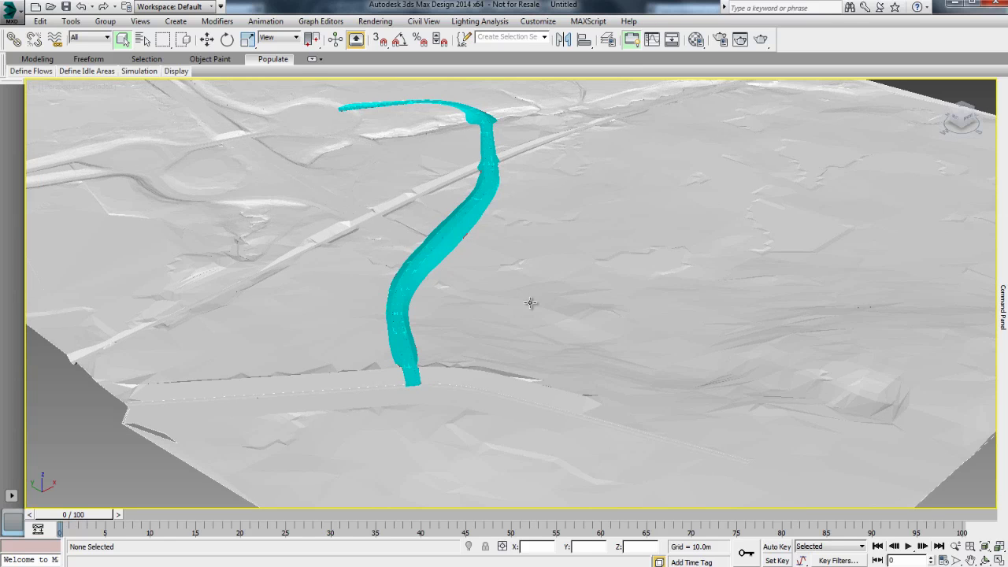
pyautogui.scroll(3, 530, 302)
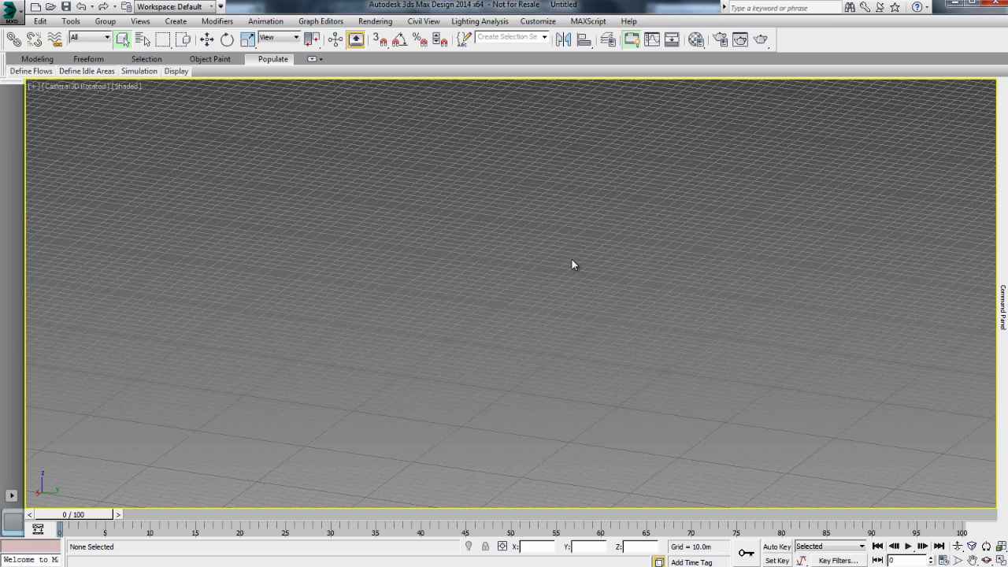
pyautogui.press('p')
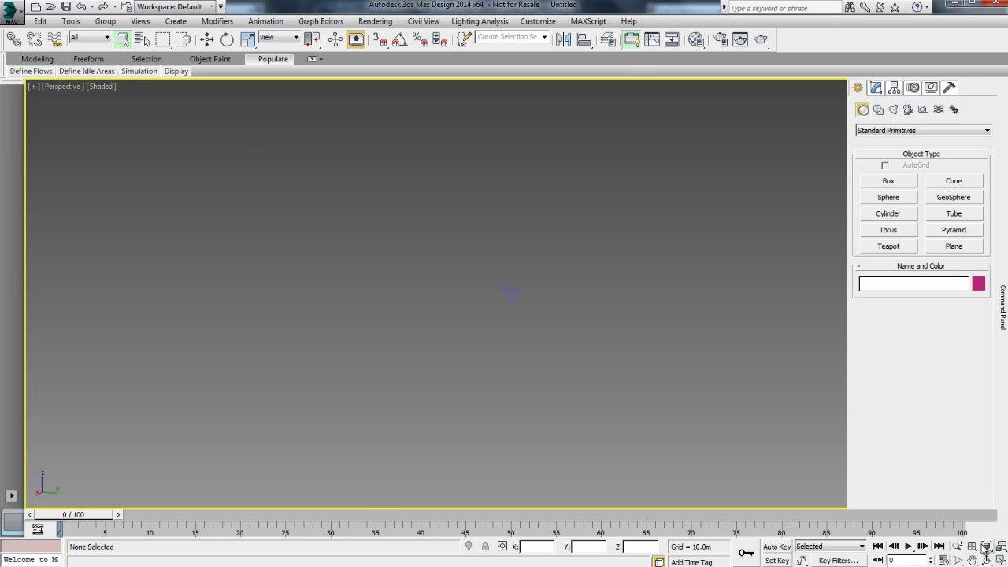
pyautogui.click(986, 546)
pyautogui.click(957, 545)
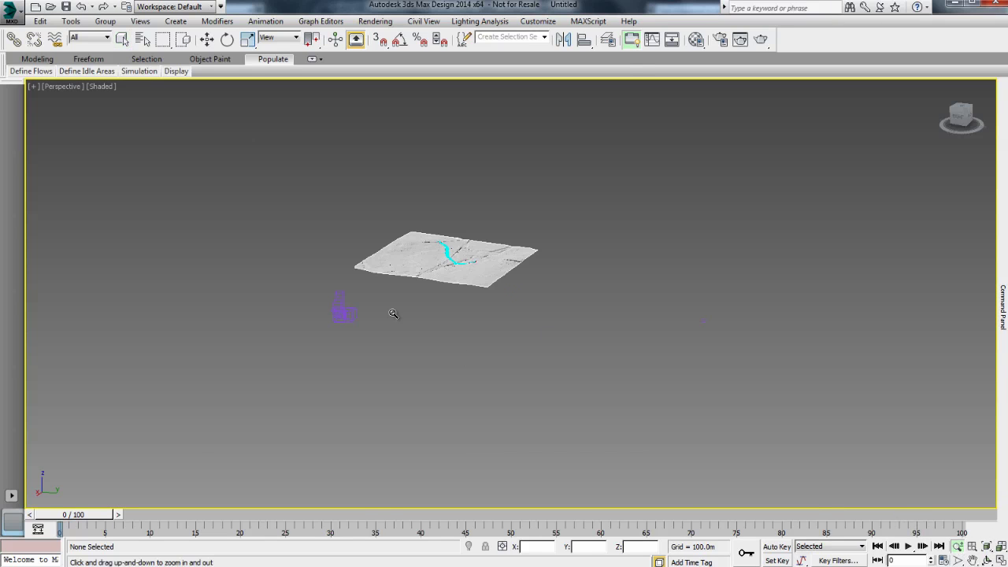
pyautogui.moveTo(477, 320); pyautogui.dragTo(486, 459)
pyautogui.moveTo(431, 207); pyautogui.dragTo(425, 347, button='middle')
pyautogui.scroll(6, 425, 350)
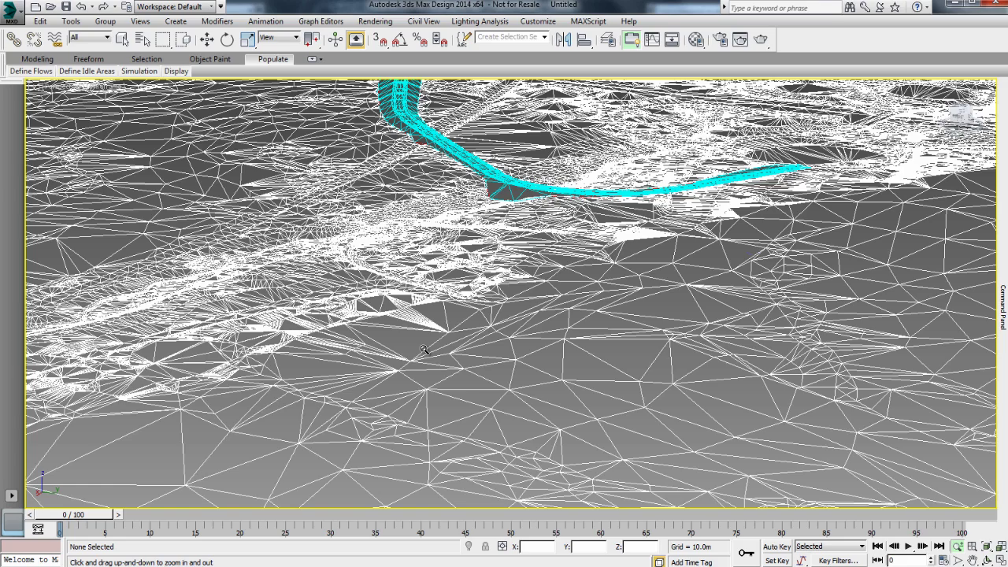
# Set the viewport to shaded display, select the cyan road corridor, and frame it with the surrounding terrain.
pyautogui.press('F3')
pyautogui.rightClick(516, 184)
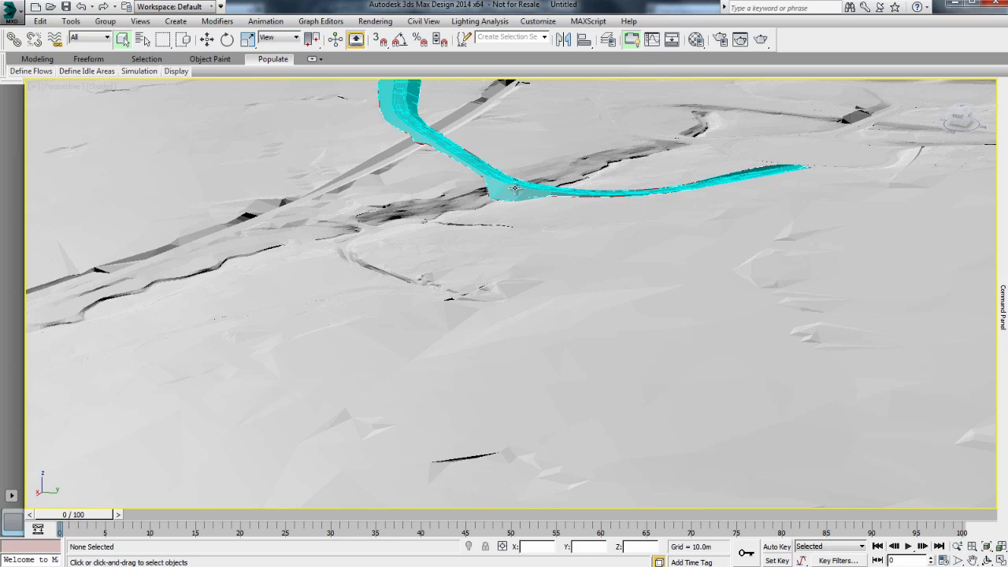
pyautogui.click(516, 188)
pyautogui.keyDown('alt'); pyautogui.moveTo(405, 171); pyautogui.dragTo(396, 515, button='middle'); pyautogui.keyUp('alt')
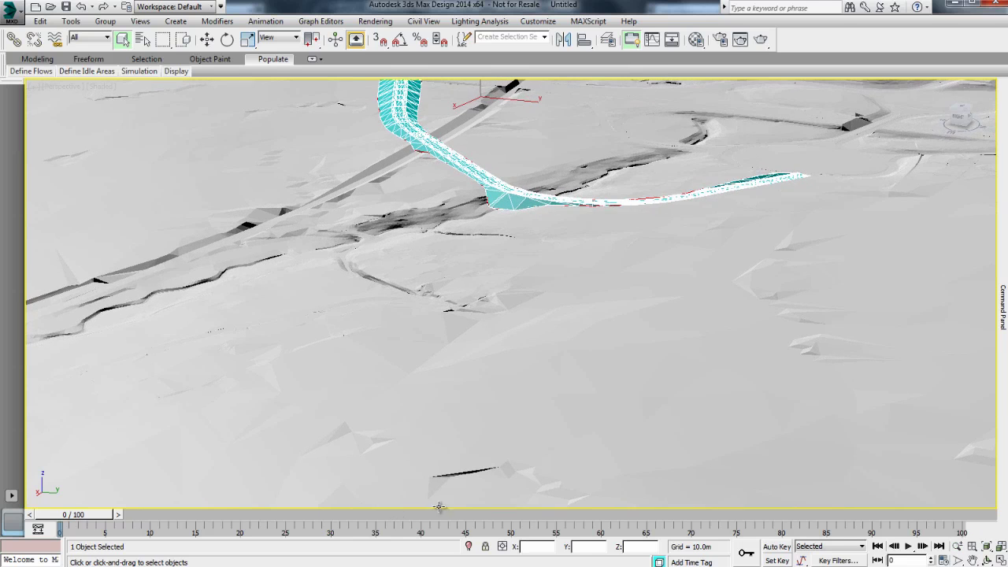
pyautogui.press('z')
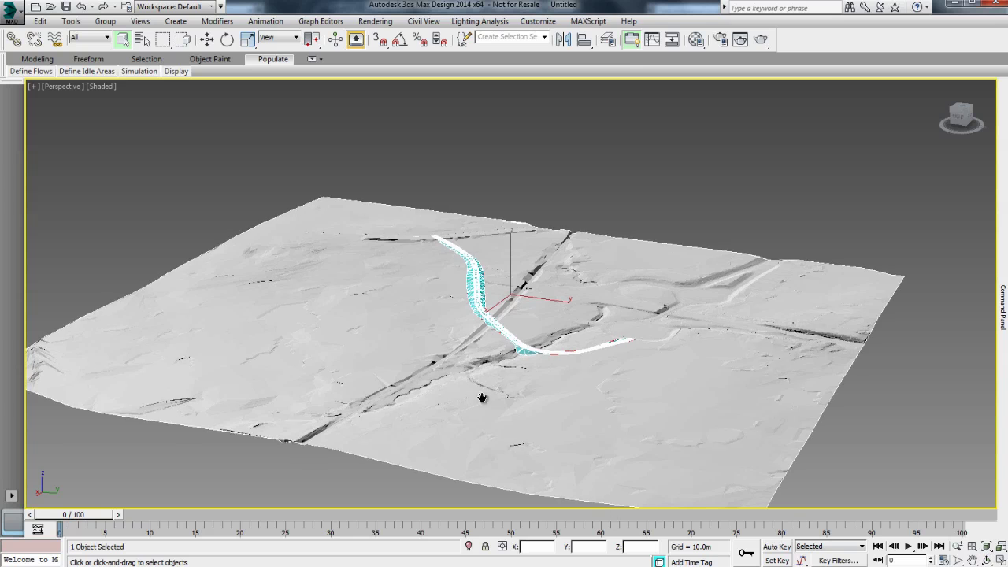
pyautogui.moveTo(482, 391); pyautogui.dragTo(484, 405, button='middle')
# Try to move the selected road corridor upward above the terrain.
pyautogui.click(207, 38)
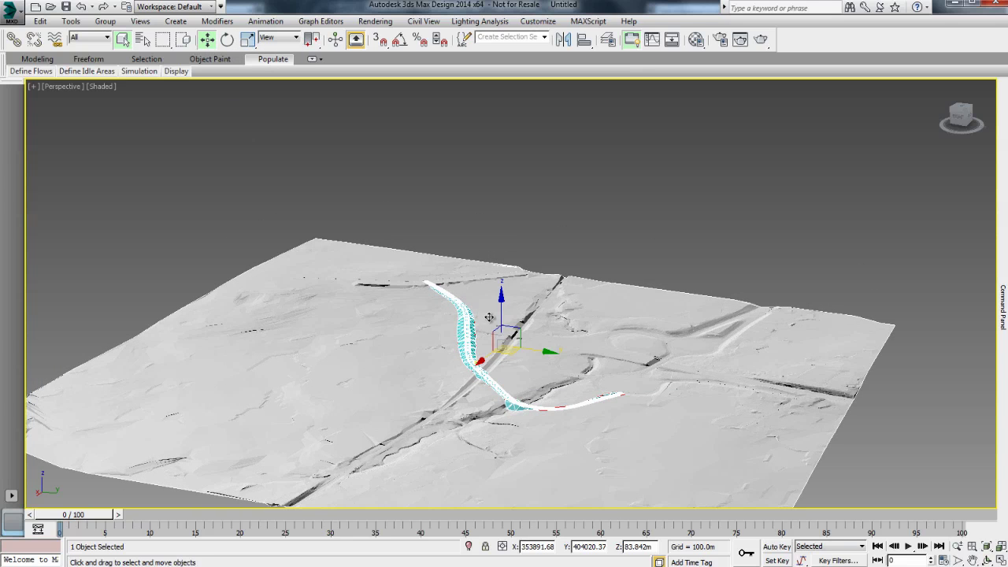
pyautogui.moveTo(500, 330); pyautogui.dragTo(516, 290)
pyautogui.rightClick(516, 289)
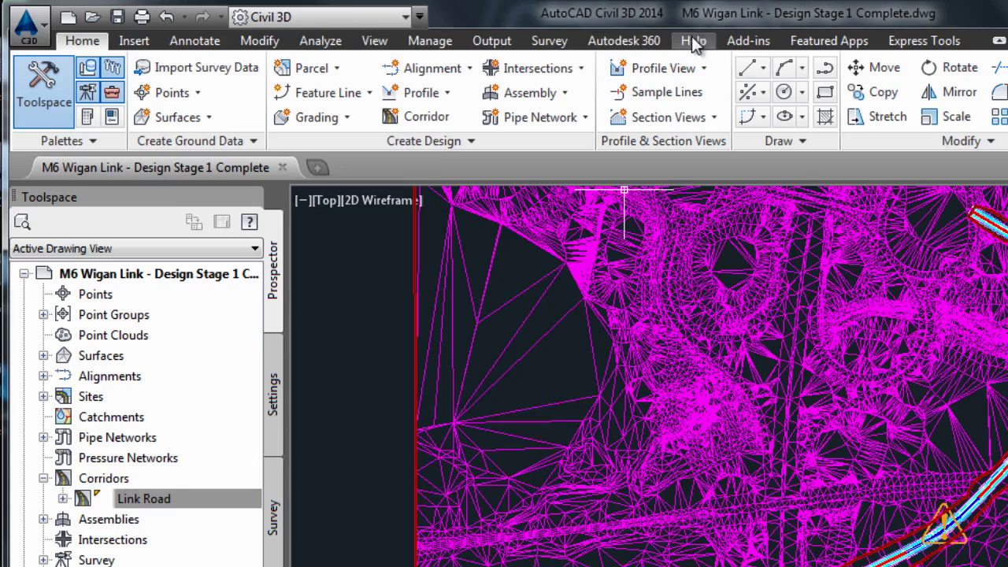
# In Civil 3D, start an export to Civil View for 3ds Max Design, excluding the Detailed Survey and Temp Link Road Surface surfaces.
pyautogui.click(489, 45)
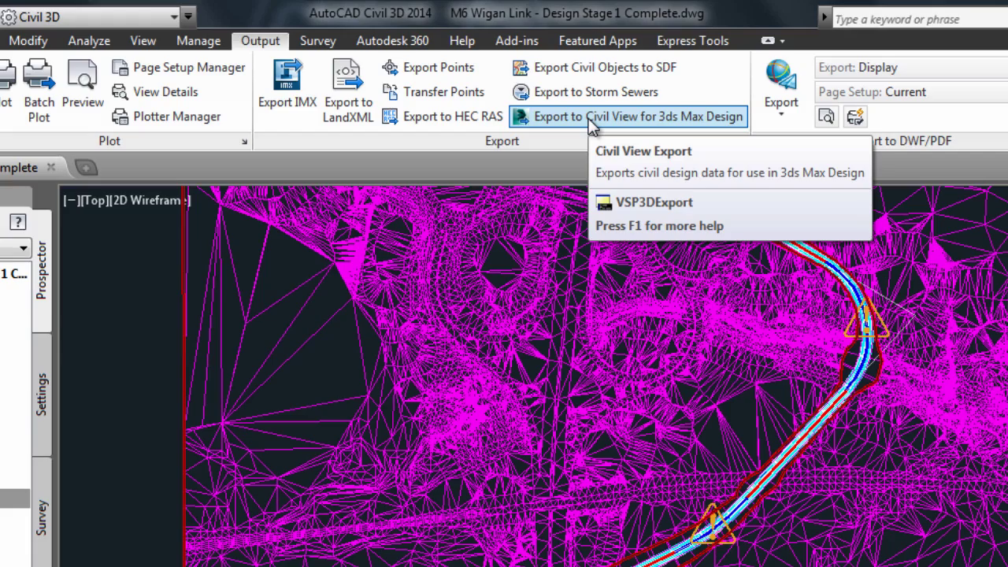
pyautogui.click(592, 126)
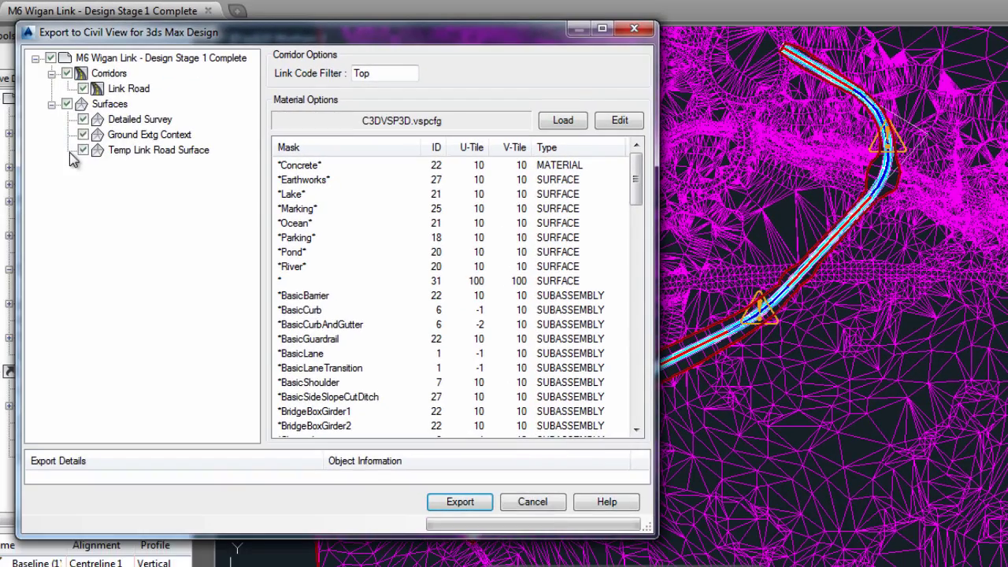
pyautogui.click(22, 178)
pyautogui.click(22, 211)
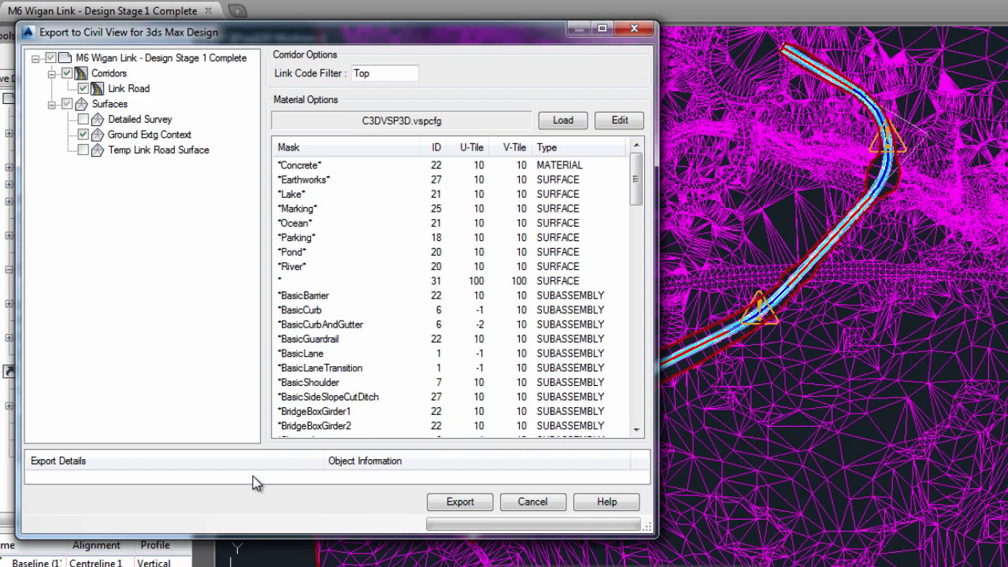
# Export the selected corridor and ground surface as test.vsp3d in the Civil-BeginnerPresentation project's import folder.
pyautogui.click(460, 502)
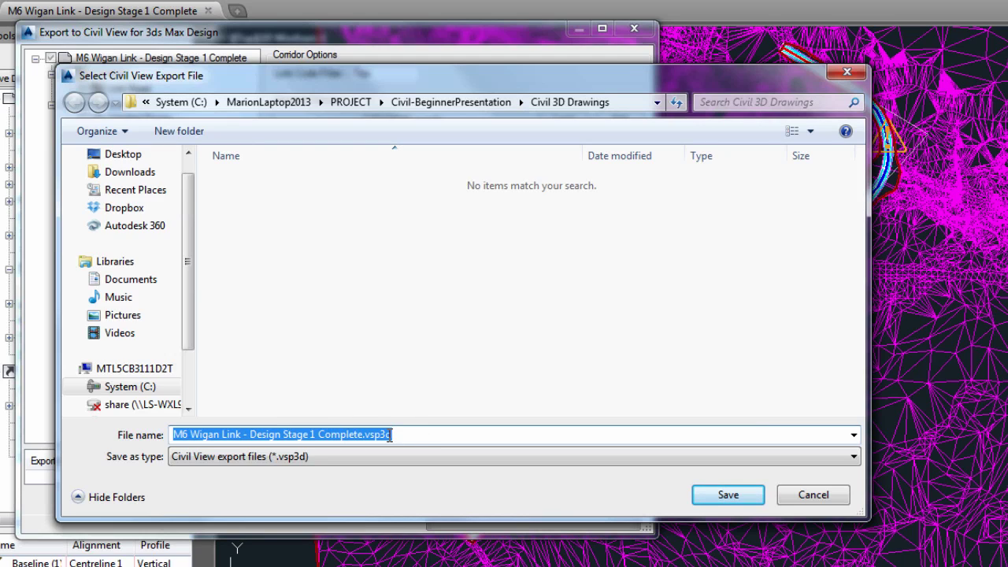
pyautogui.moveTo(361, 439); pyautogui.dragTo(140, 443)
pyautogui.write('test')
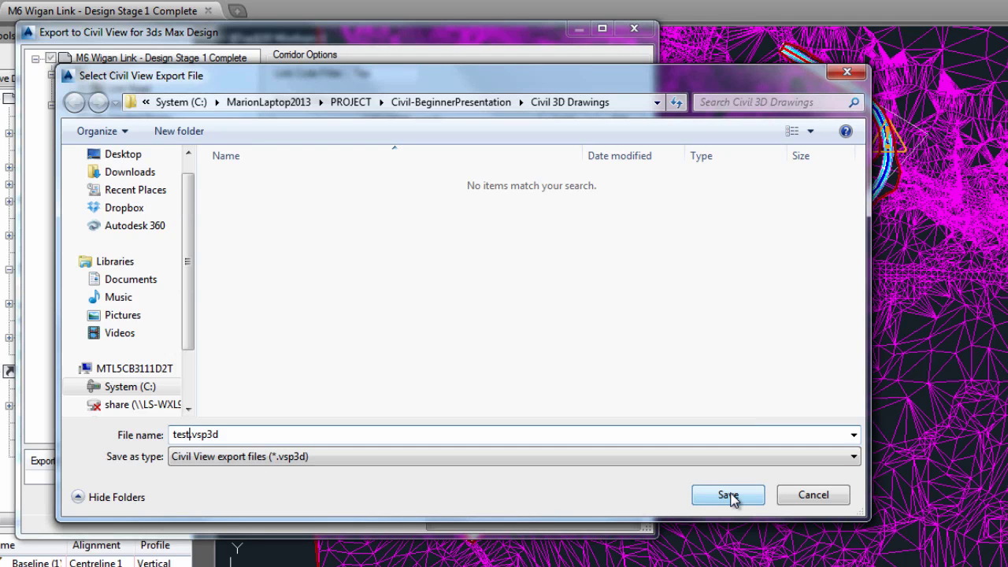
pyautogui.click(435, 101)
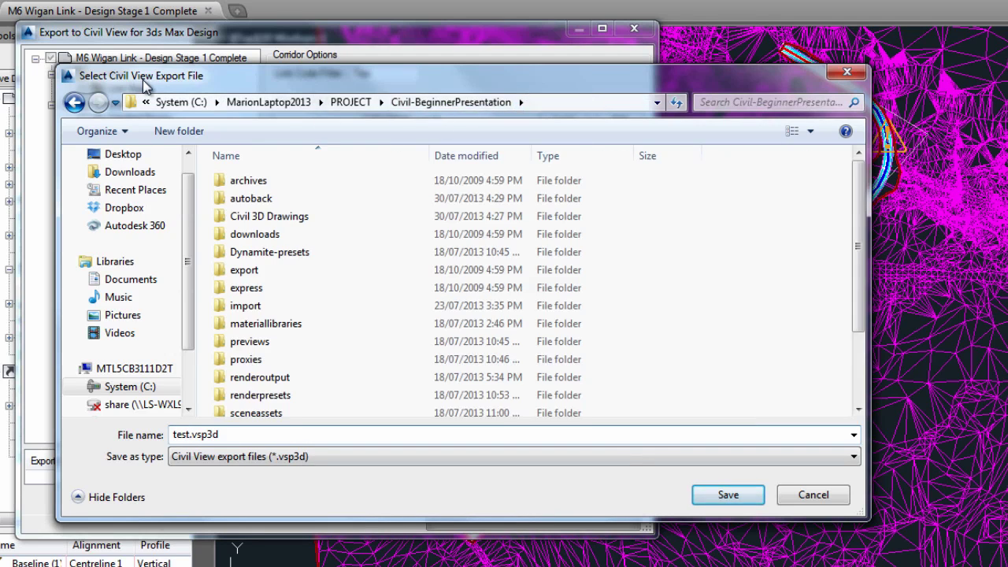
pyautogui.doubleClick(238, 306)
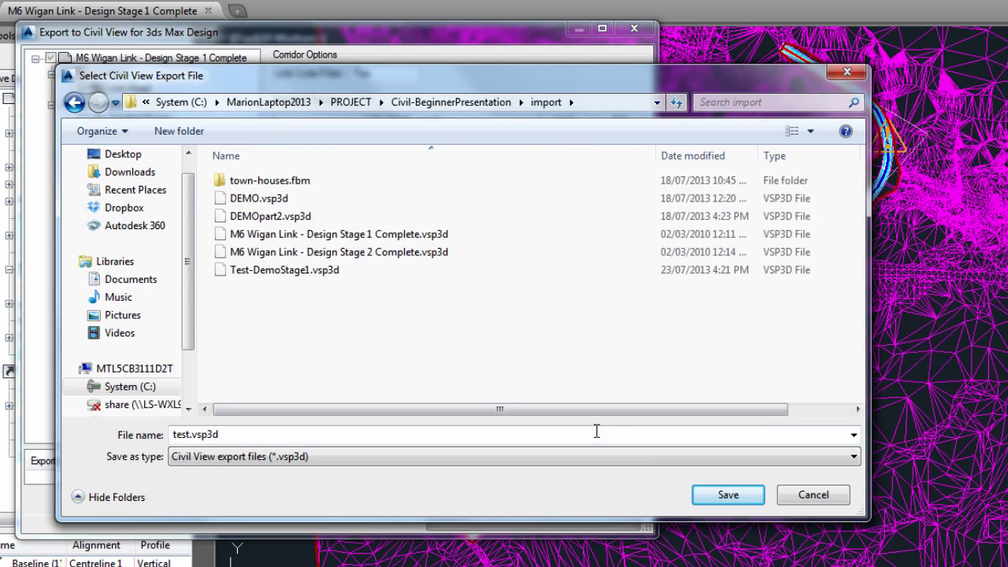
pyautogui.click(743, 499)
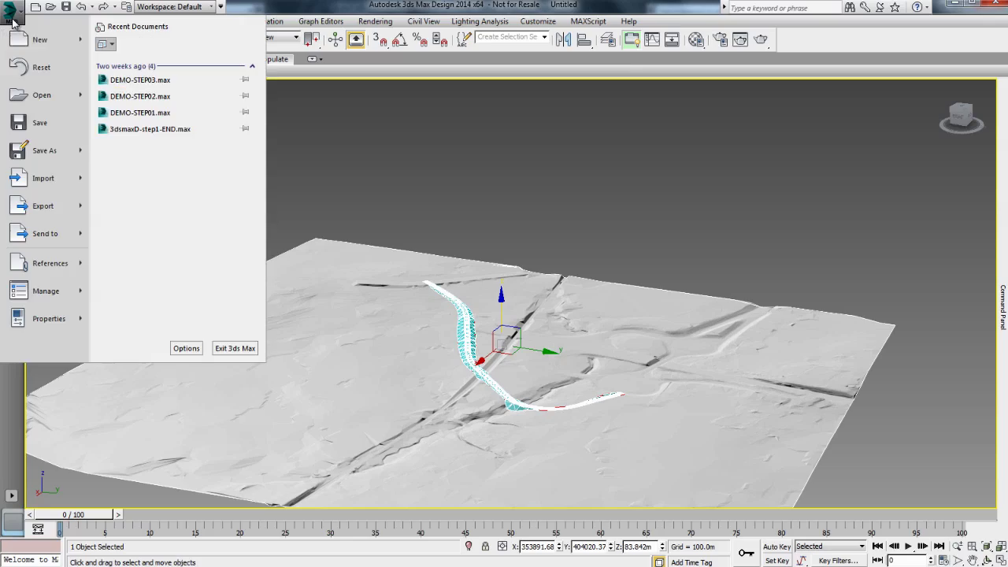
# In 3ds Max Design, reset the scene without saving changes and start Civil View.
pyautogui.click(31, 72)
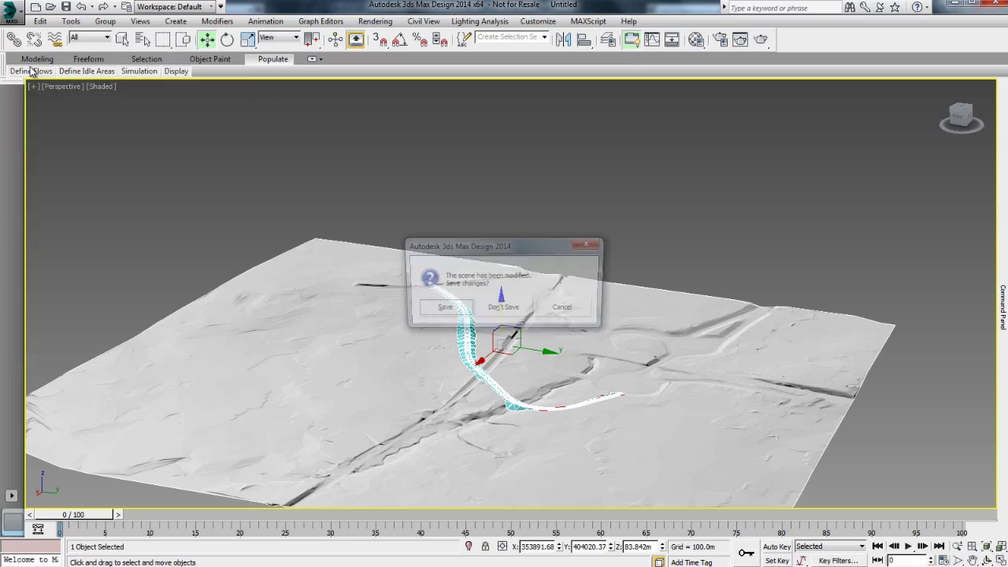
pyautogui.click(496, 308)
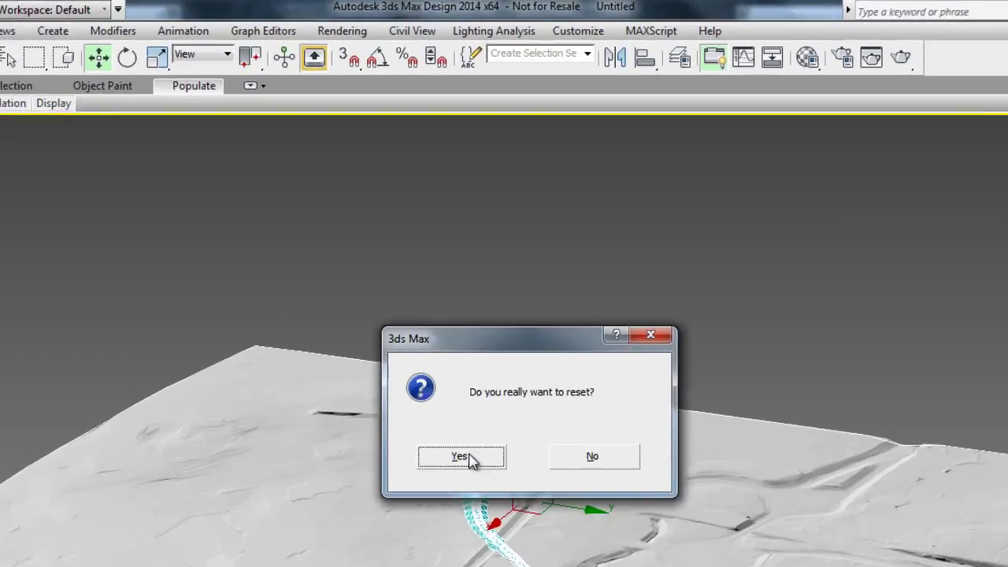
pyautogui.click(457, 315)
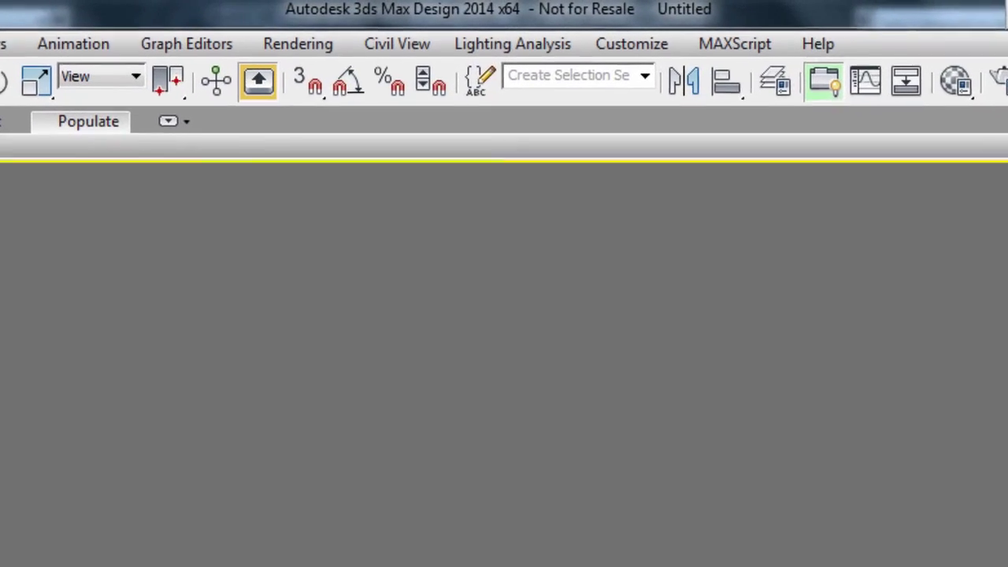
pyautogui.click(422, 21)
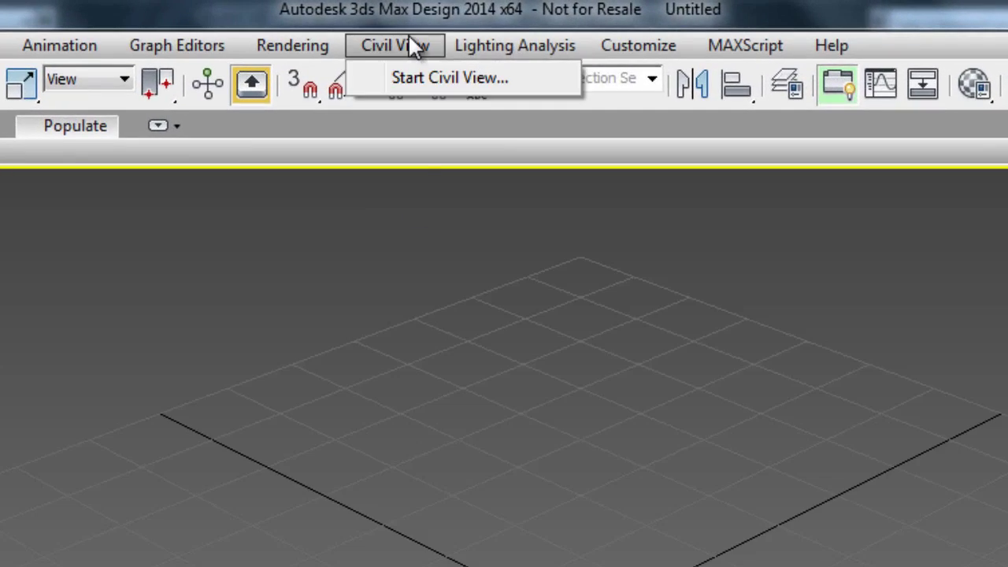
pyautogui.press('Escape')
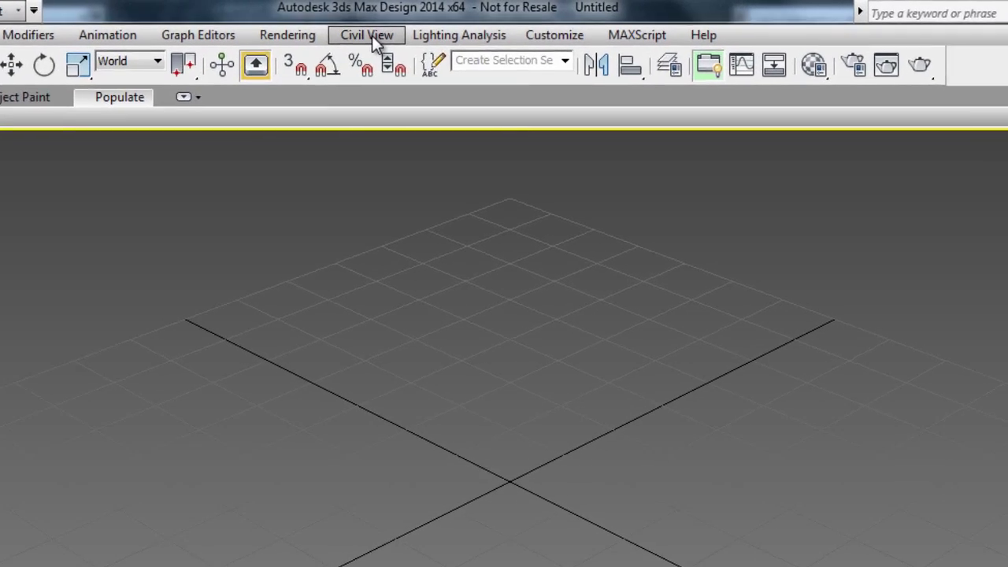
# Load test.vsp3d from the import folder into Civil View's Civil 3D geometry import.
pyautogui.click(424, 21)
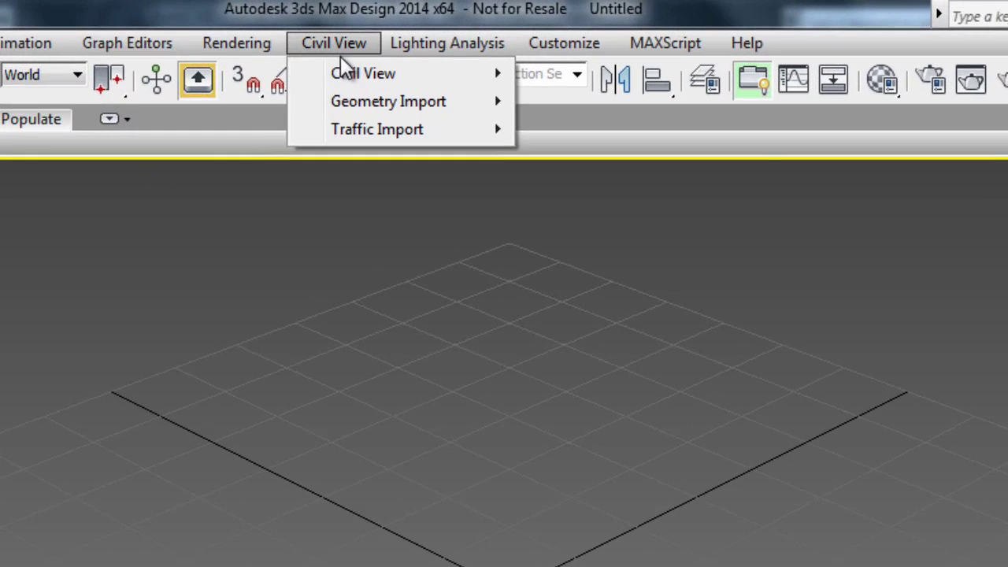
pyautogui.moveTo(344, 114)
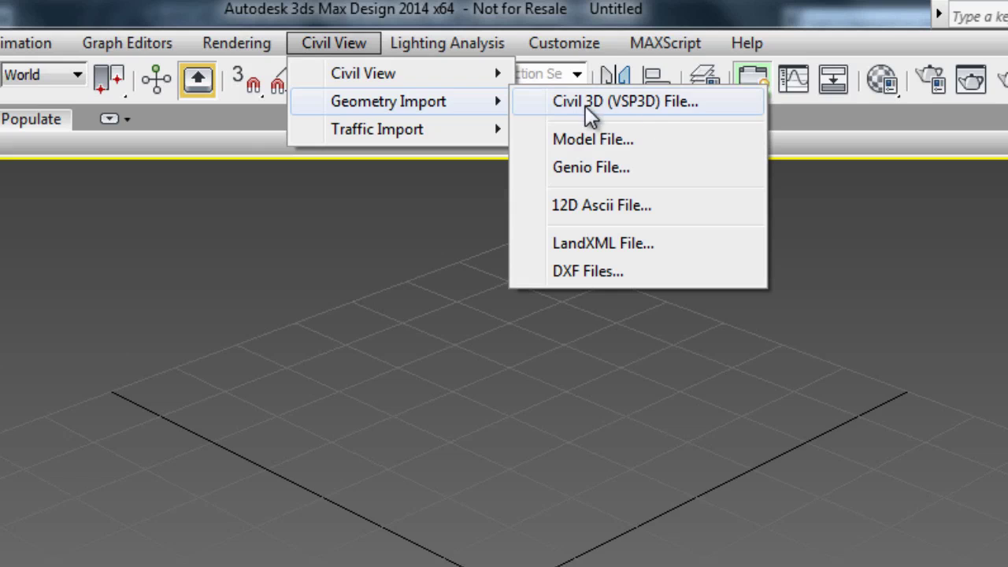
pyautogui.click(630, 102)
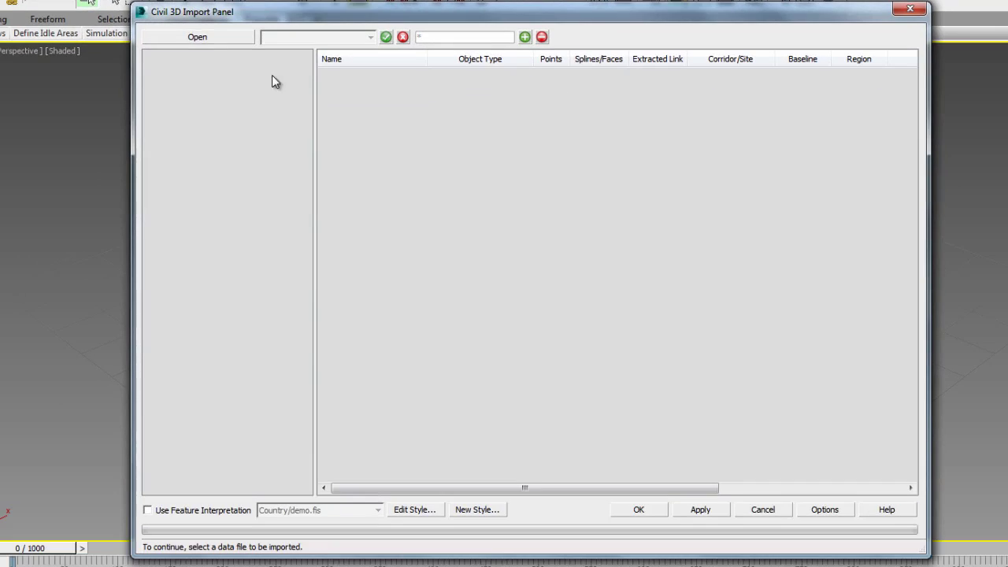
pyautogui.click(96, 99)
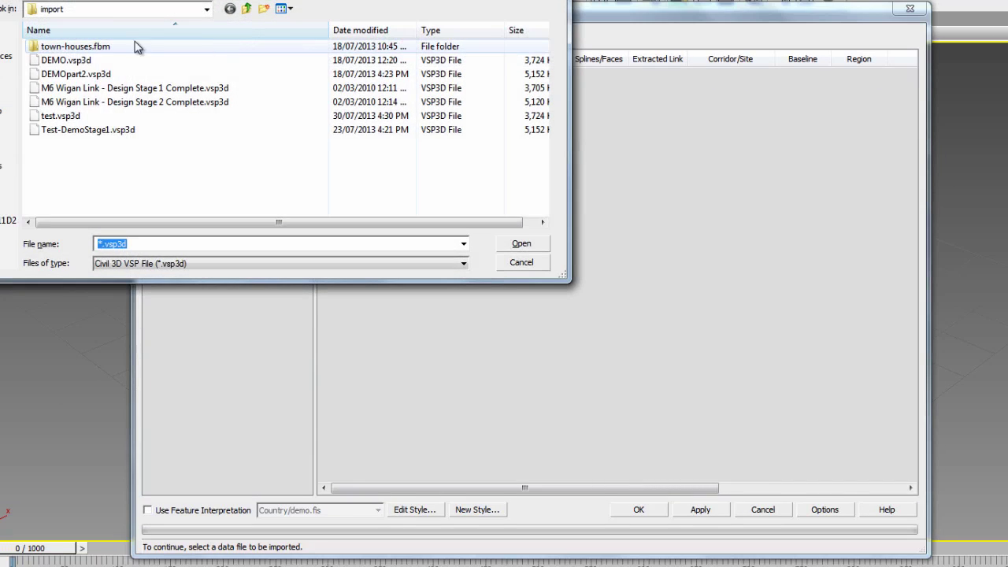
pyautogui.click(79, 117)
pyautogui.click(521, 245)
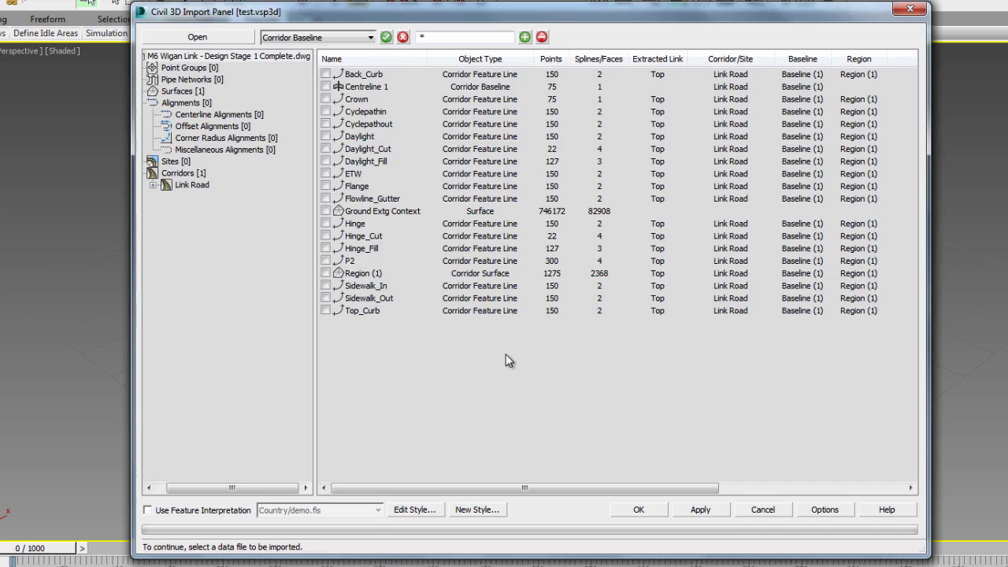
# Import Centreline 1, Cyclepathin, Cyclepathout, the Ground Extg Context surface and the Region (1) corridor surface.
pyautogui.click(326, 111)
pyautogui.click(326, 124)
pyautogui.click(326, 211)
pyautogui.click(326, 273)
pyautogui.click(639, 509)
pyautogui.click(495, 398)
pyautogui.click(505, 322)
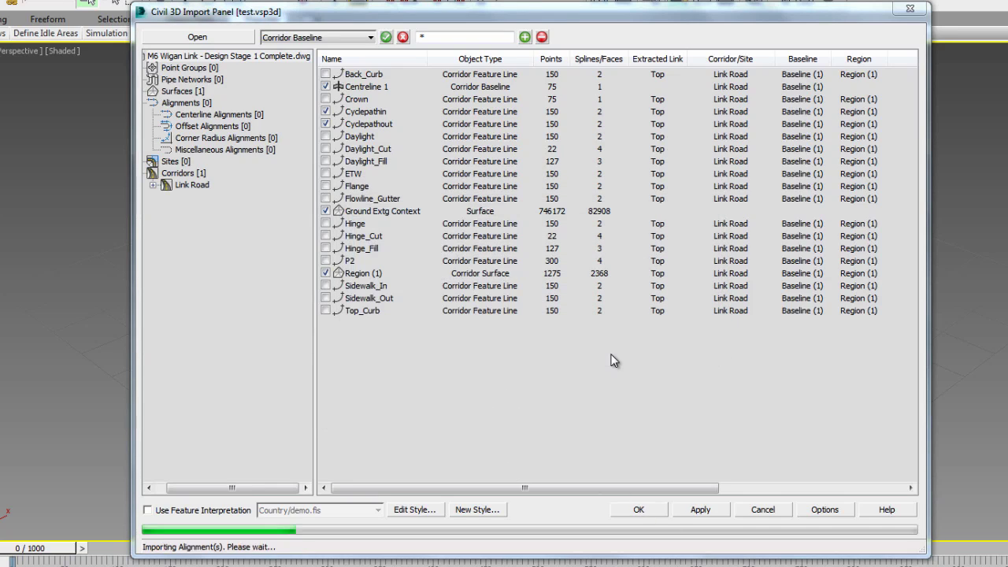
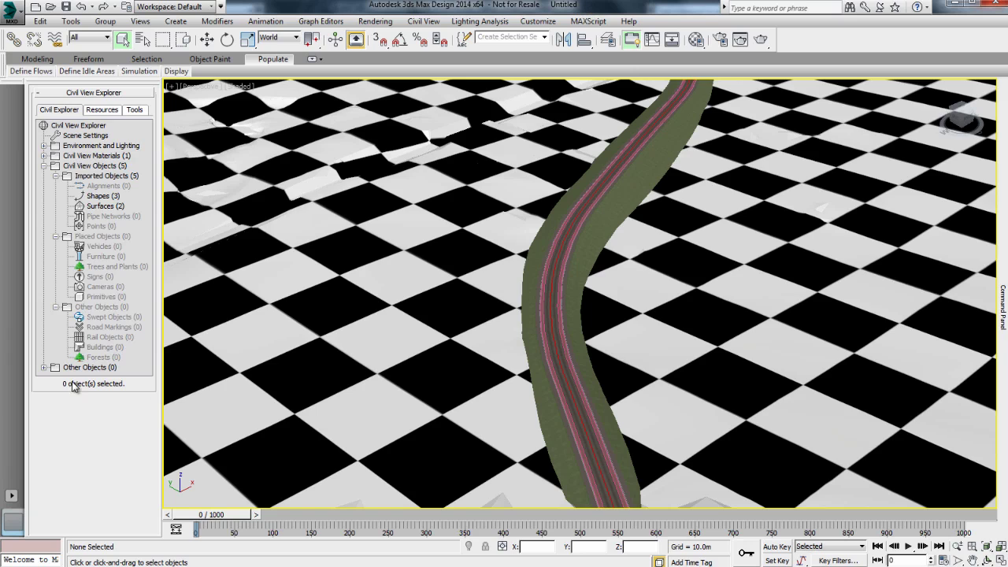
# Drape the bitmap JSlocal - Lores.jpg from the sceneassets images folder over the Ground Extg Context surface.
pyautogui.click(219, 347)
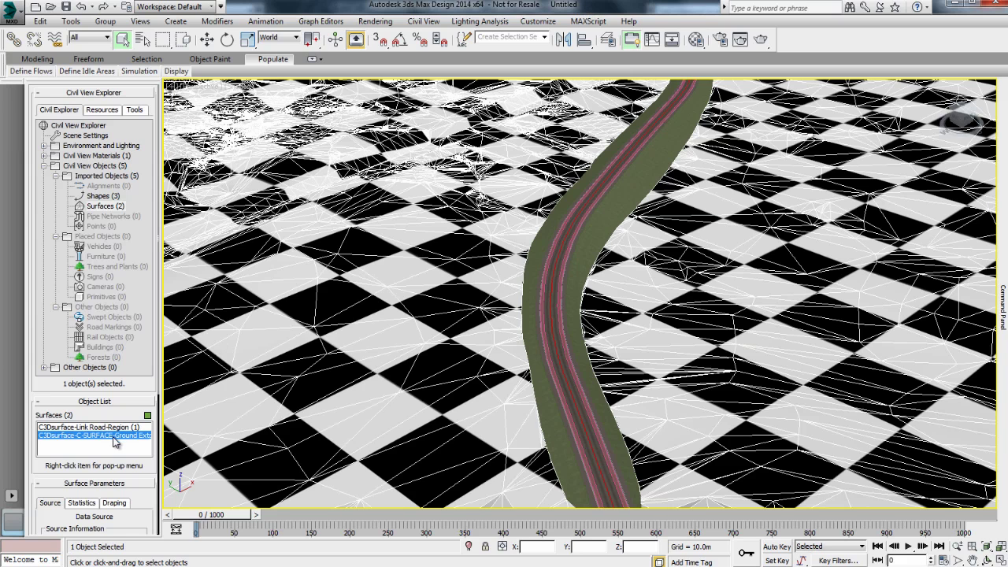
pyautogui.click(114, 505)
pyautogui.scroll(-5, 149, 387)
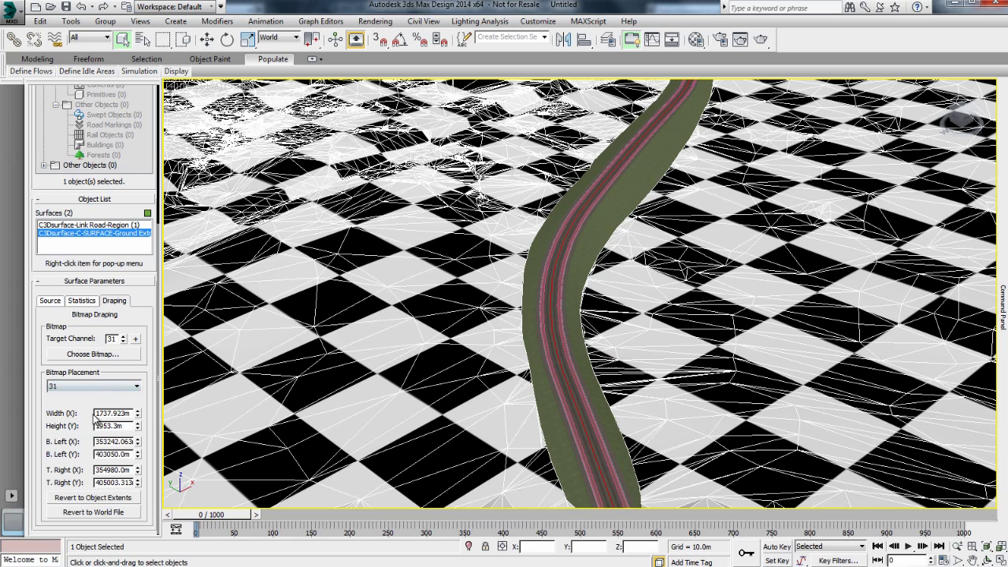
pyautogui.click(92, 354)
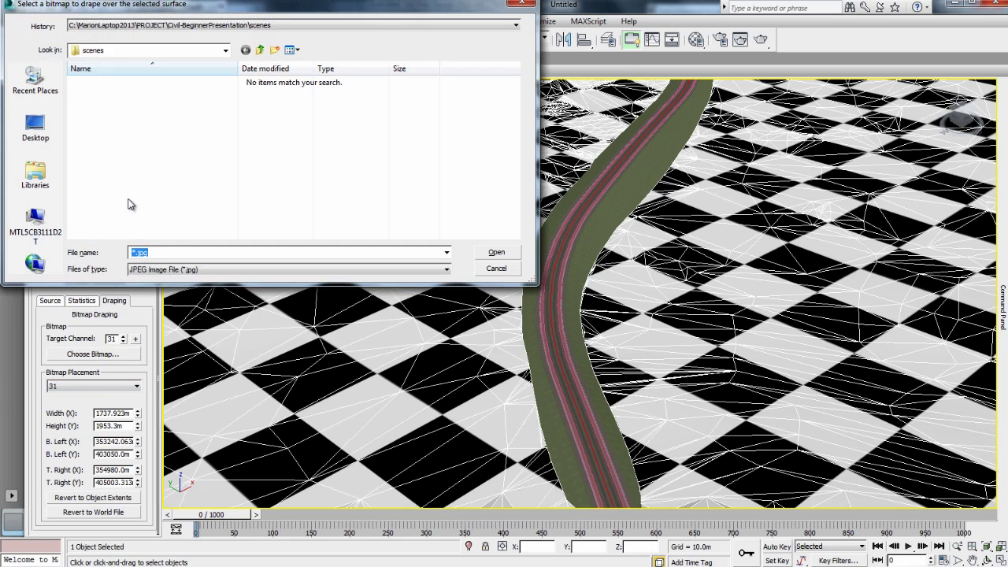
pyautogui.click(225, 50)
pyautogui.click(181, 155)
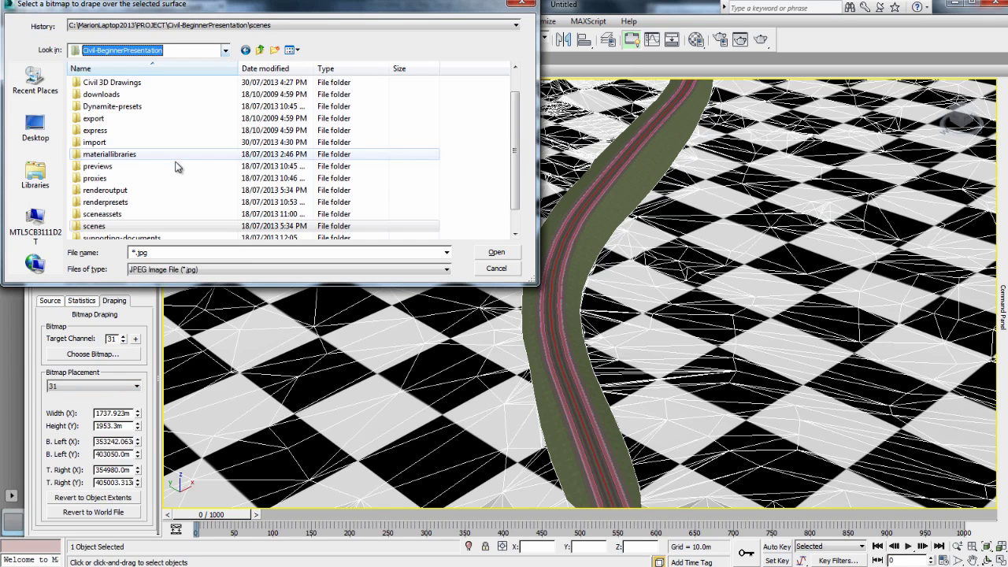
pyautogui.doubleClick(118, 214)
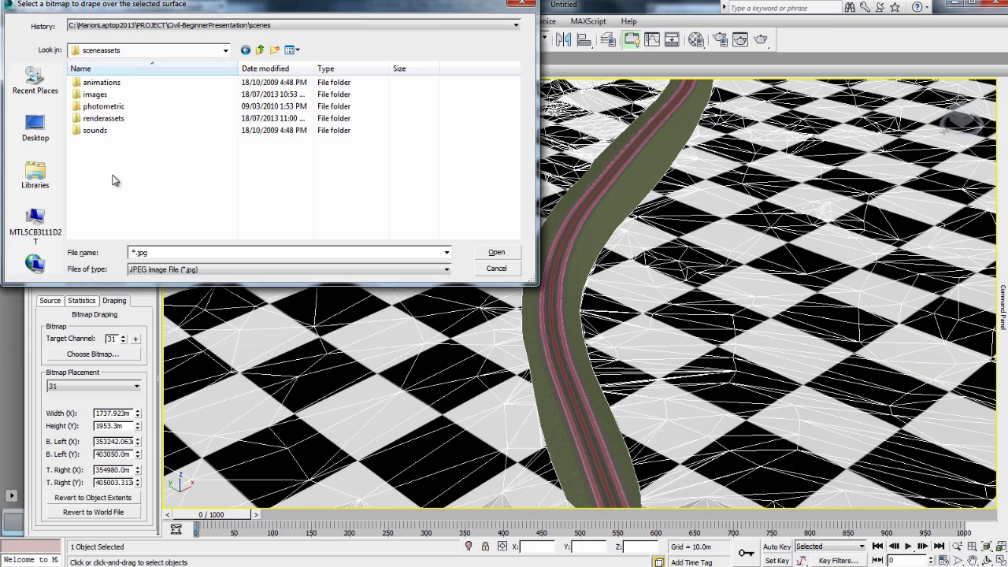
pyautogui.doubleClick(101, 94)
pyautogui.click(104, 100)
pyautogui.click(505, 256)
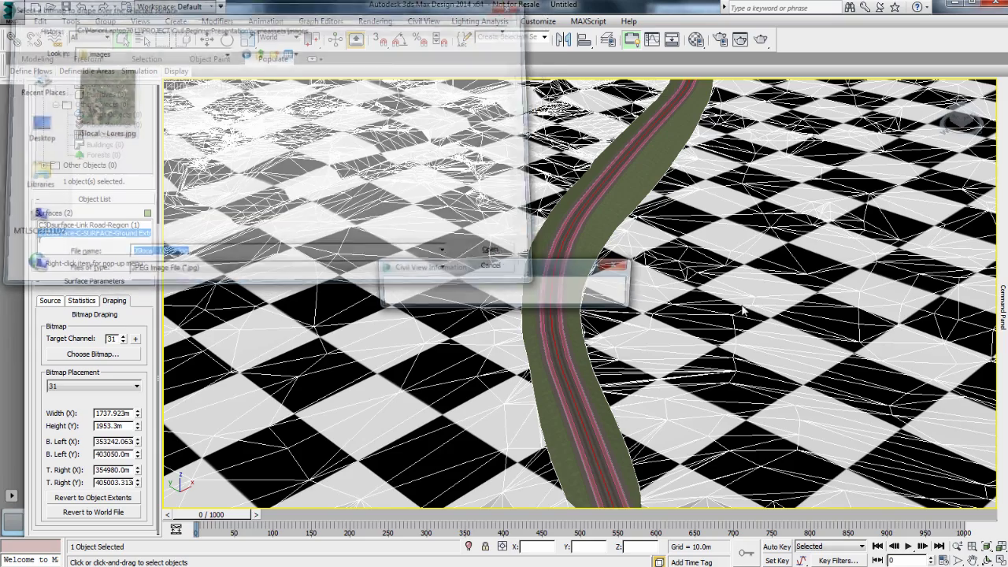
pyautogui.click(591, 334)
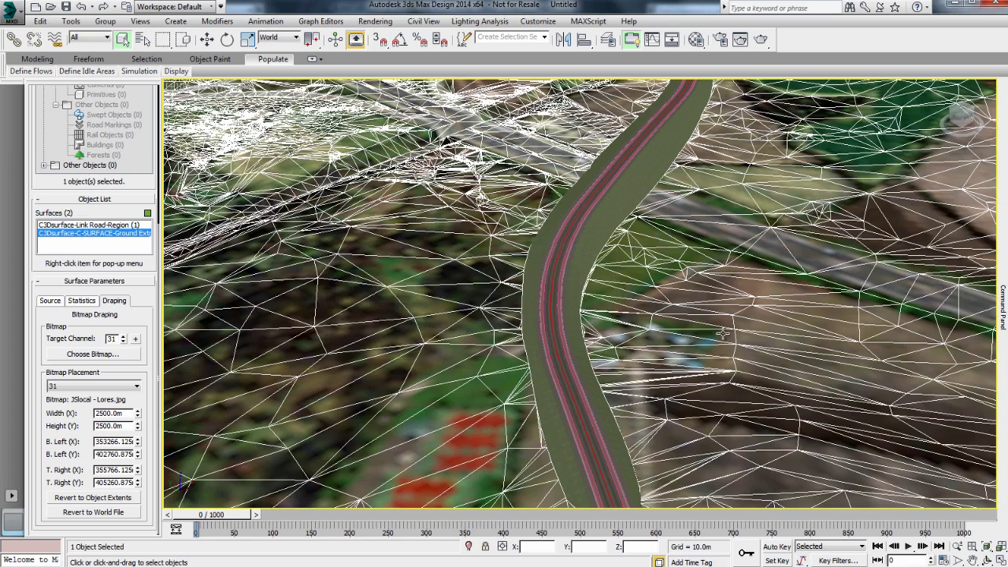
# Select the Link Road centreline shape running along the middle of the carriageway.
pyautogui.moveTo(538, 324); pyautogui.dragTo(497, 272, button='middle')
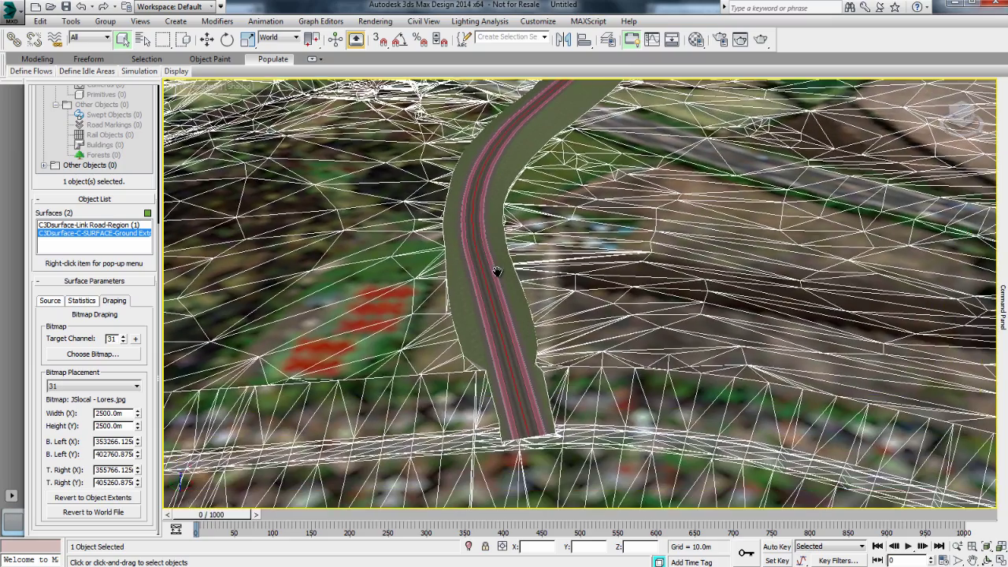
pyautogui.scroll(5, 497, 272)
pyautogui.click(445, 285)
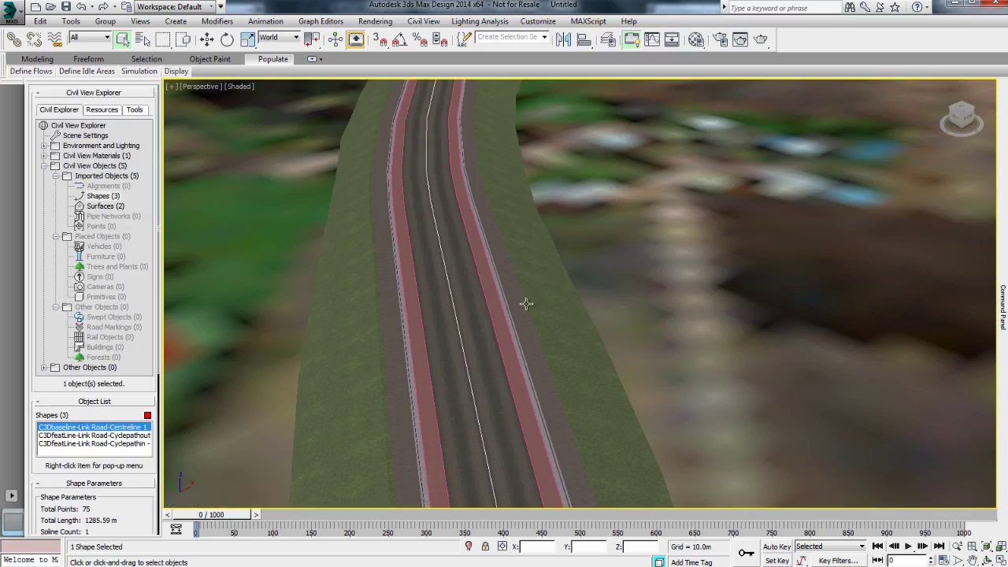
# Create an object placement style on the Link Road centreline using the 035mm Lens camera.
pyautogui.click(423, 21)
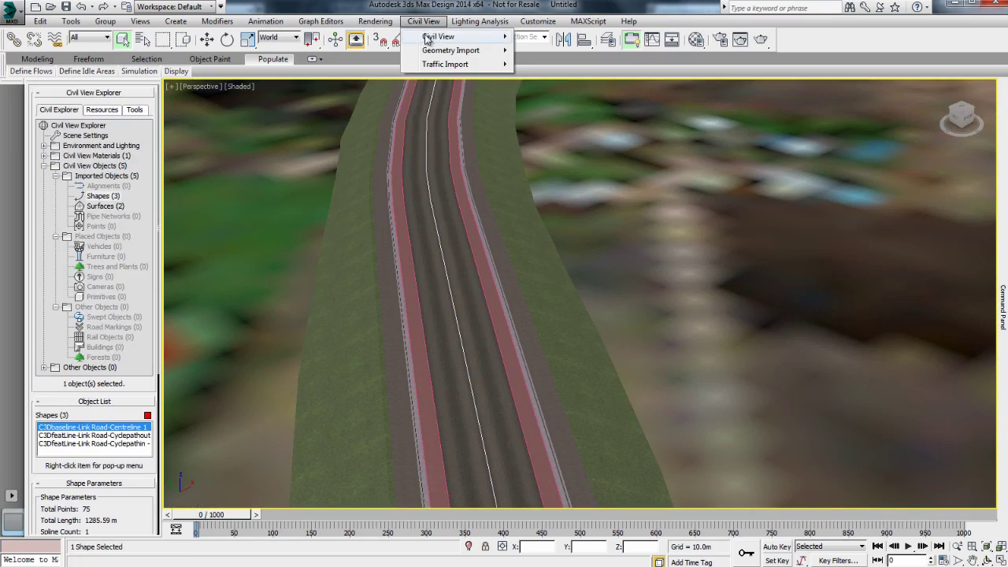
pyautogui.moveTo(431, 54)
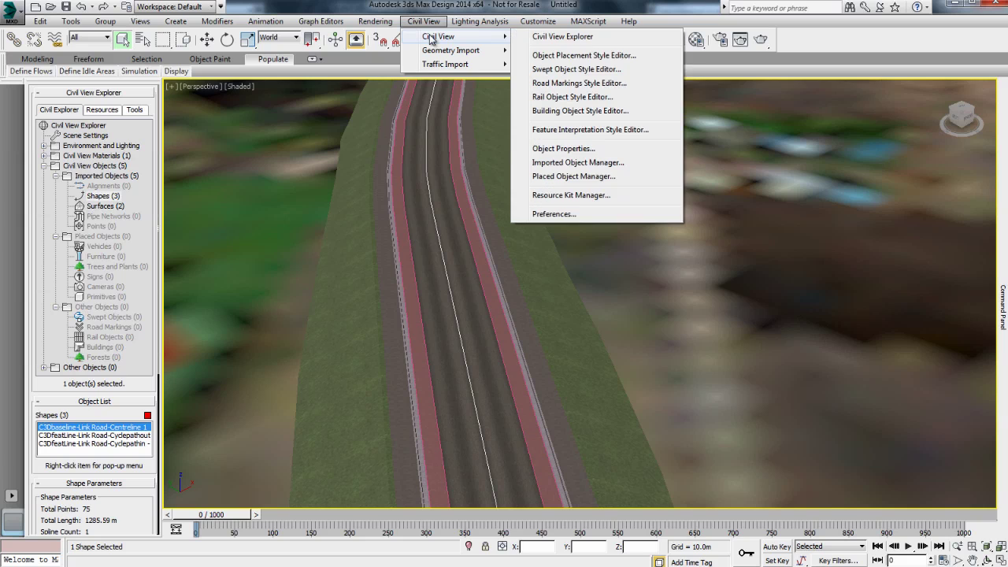
pyautogui.click(573, 59)
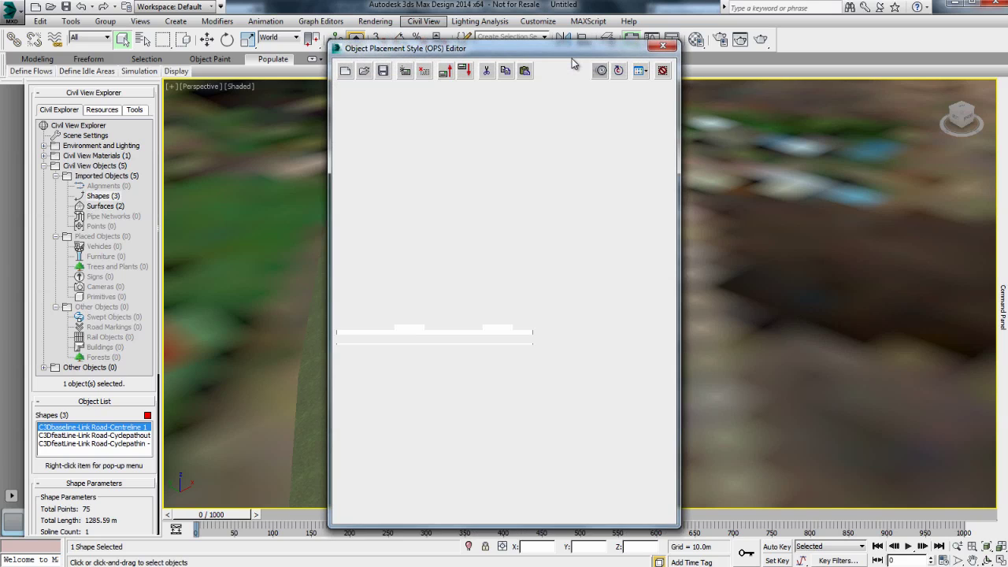
pyautogui.click(532, 328)
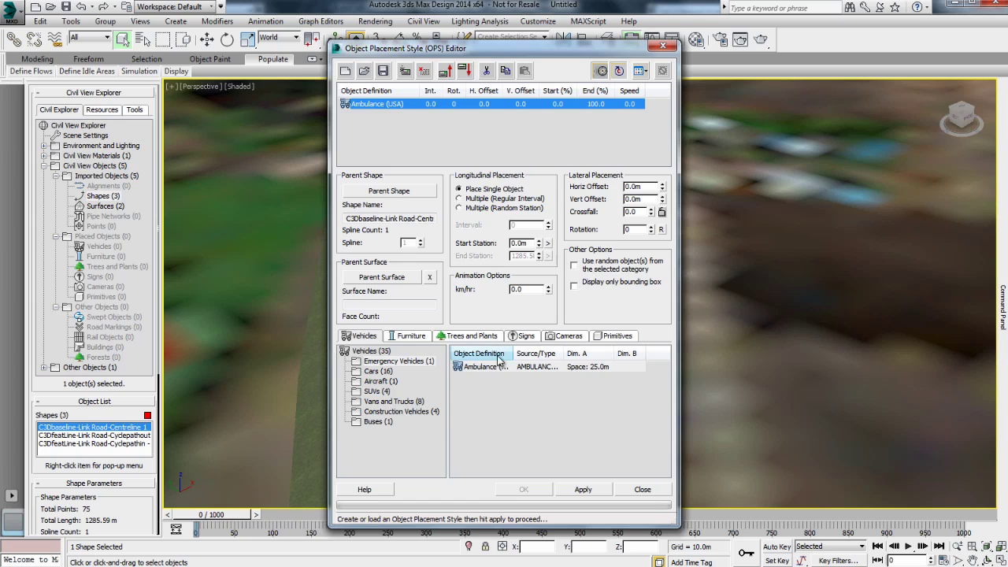
pyautogui.click(581, 339)
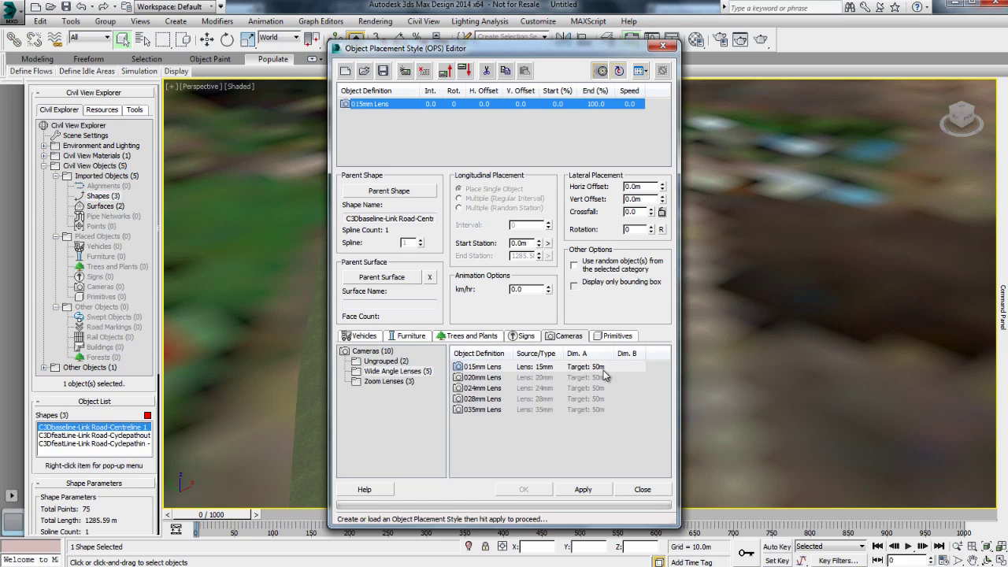
pyautogui.click(488, 411)
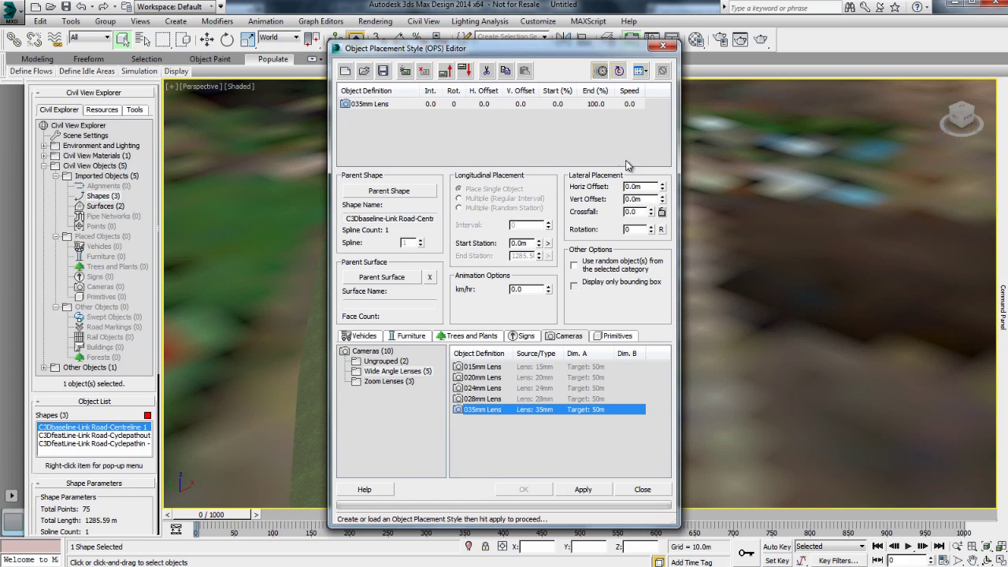
# Place the camera along the centreline with a 2.0 m vertical offset at 50 km/hr and preview the drive through it.
pyautogui.moveTo(646, 187); pyautogui.dragTo(587, 187)
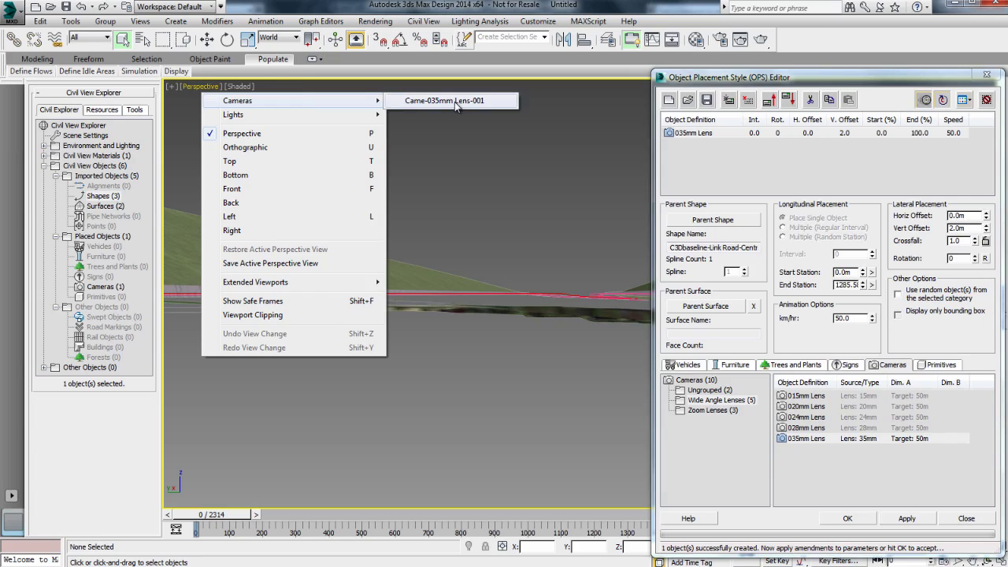
pyautogui.click(452, 100)
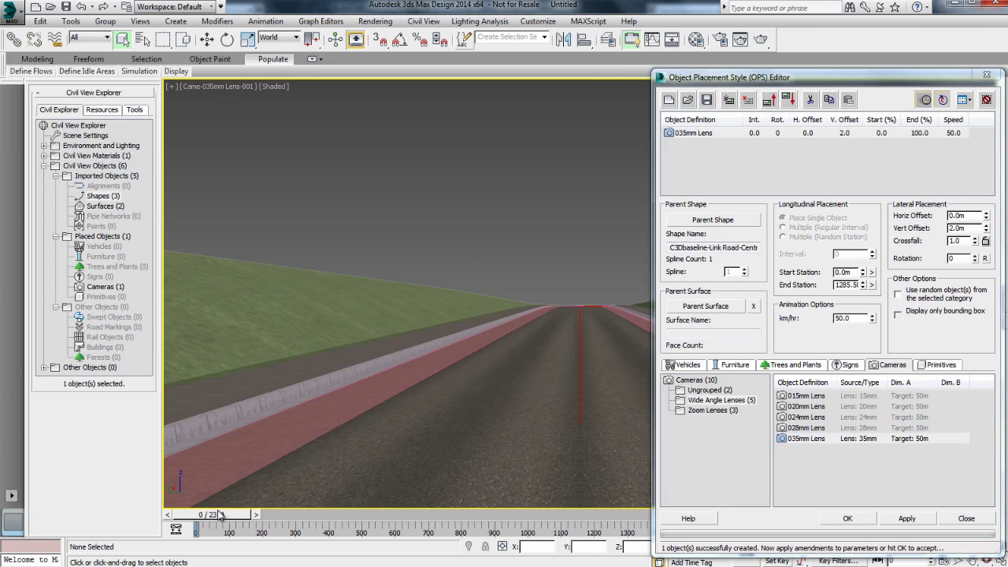
pyautogui.moveTo(221, 516); pyautogui.dragTo(494, 524)
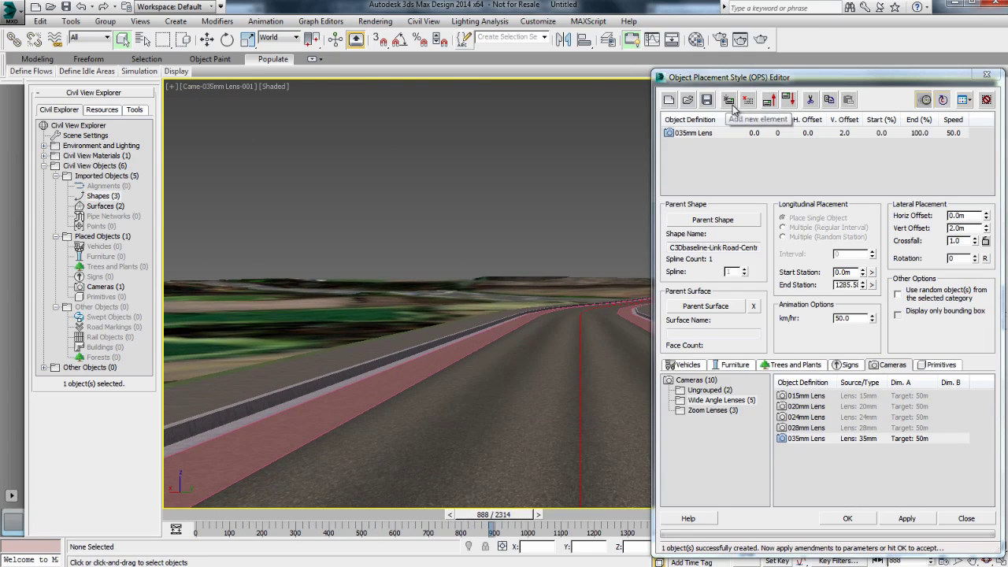
# Place 10 Audi A3 vehicles at random stations along the centreline with a 2.3 m horizontal offset at 100 km/hr, leaving the style unsaved.
pyautogui.click(729, 100)
pyautogui.click(702, 399)
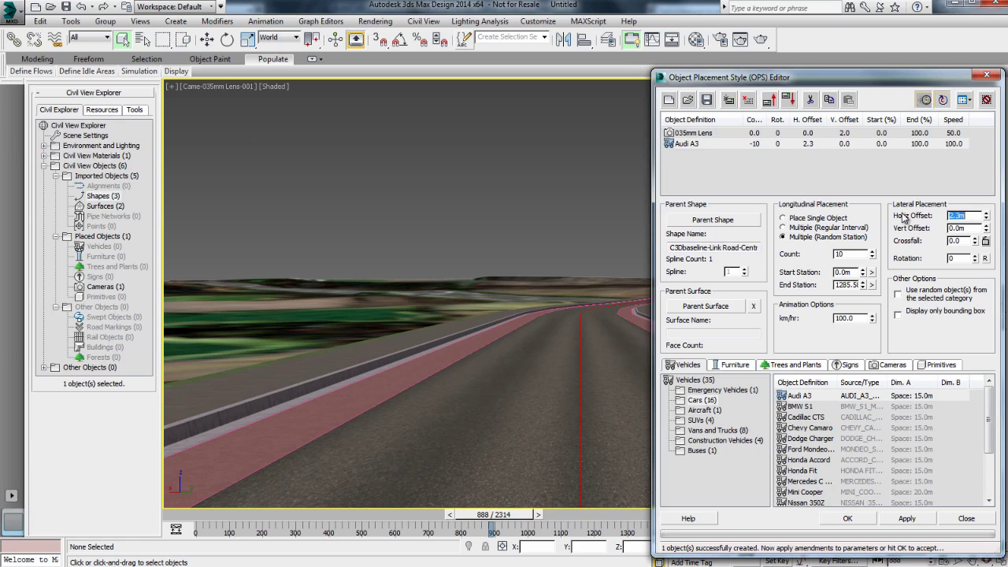
pyautogui.click(907, 519)
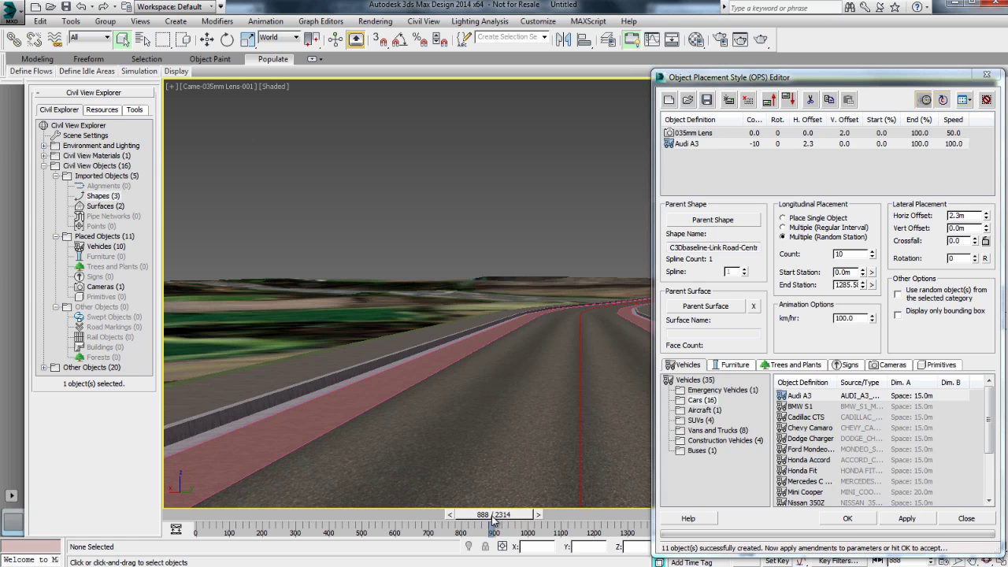
pyautogui.moveTo(493, 519); pyautogui.dragTo(345, 535)
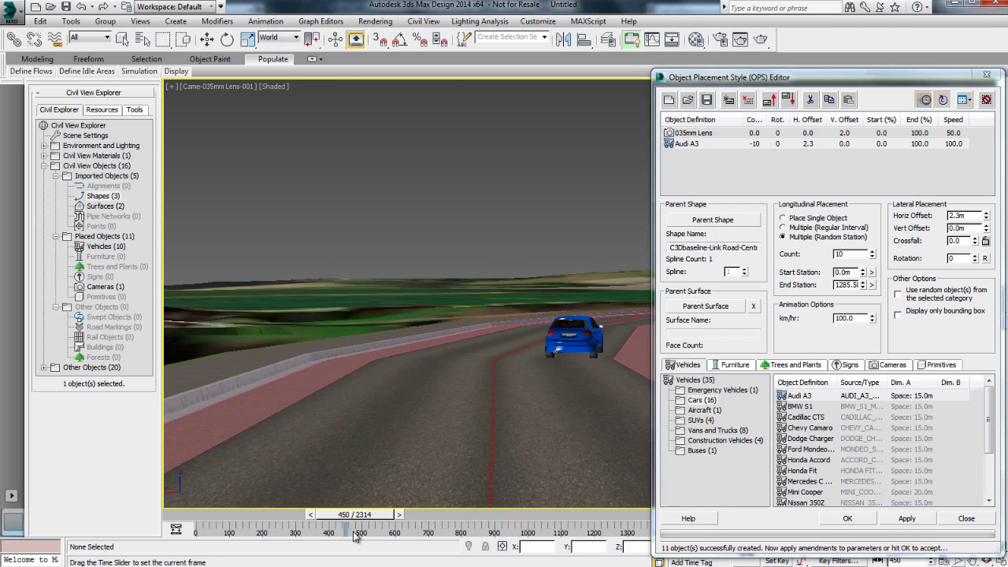
pyautogui.click(977, 520)
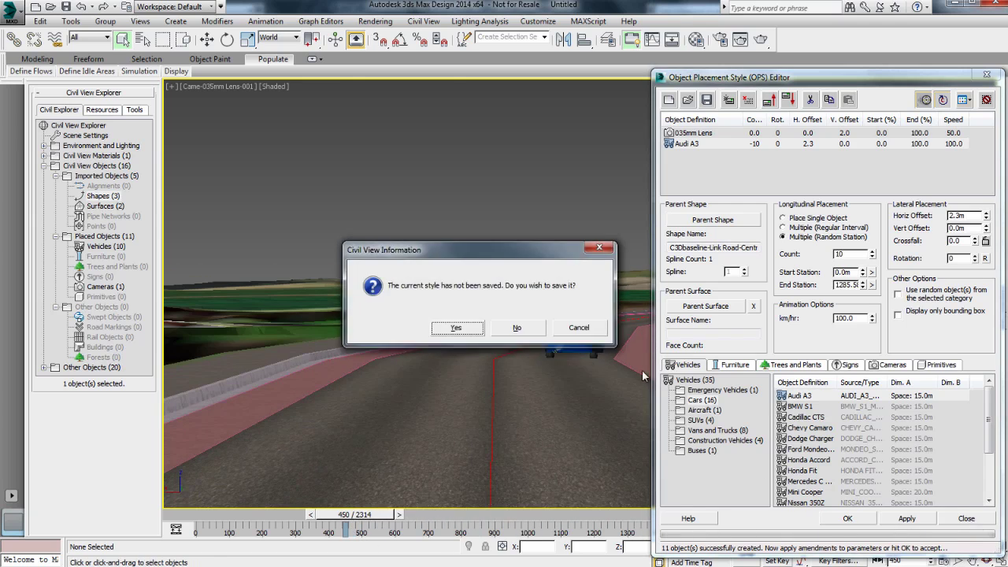
pyautogui.click(508, 327)
# Change the source file association of all five imported objects to M6 Wigan Link - Design Stage 2 Complete.vsp3d.
pyautogui.click(425, 21)
pyautogui.moveTo(432, 37)
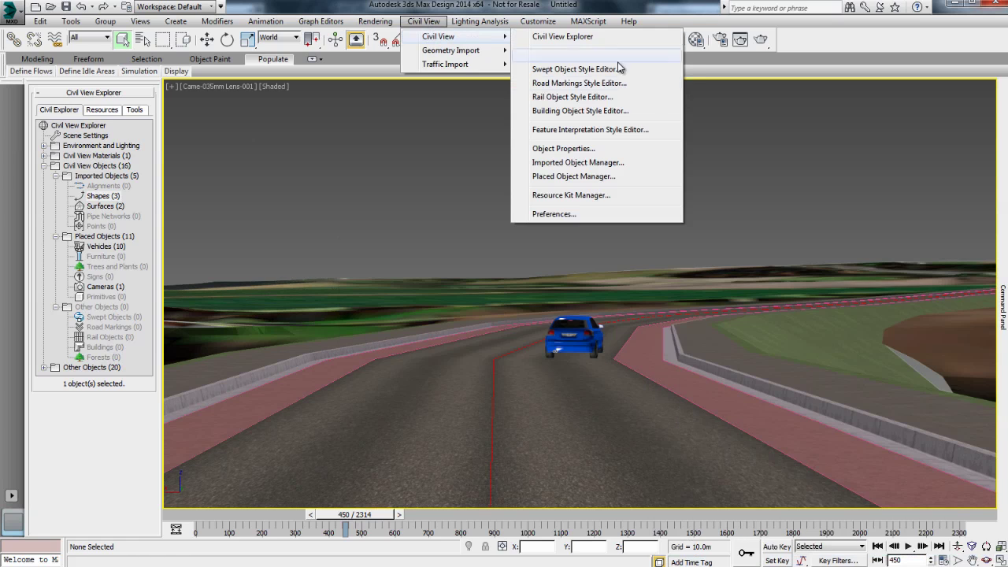
pyautogui.click(579, 163)
pyautogui.click(681, 209)
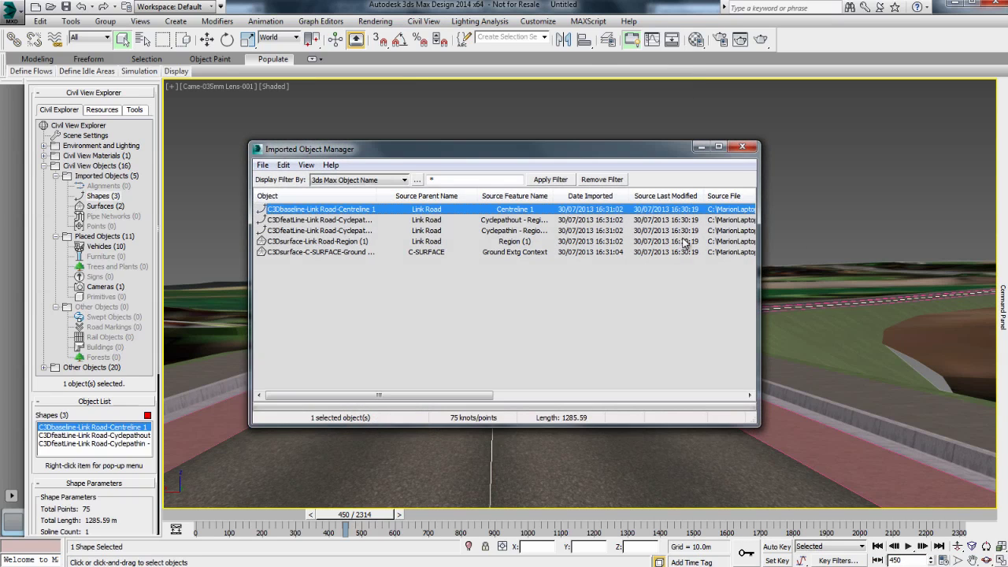
pyautogui.keyDown('shift'); pyautogui.click(681, 251); pyautogui.keyUp('shift')
pyautogui.rightClick(680, 251)
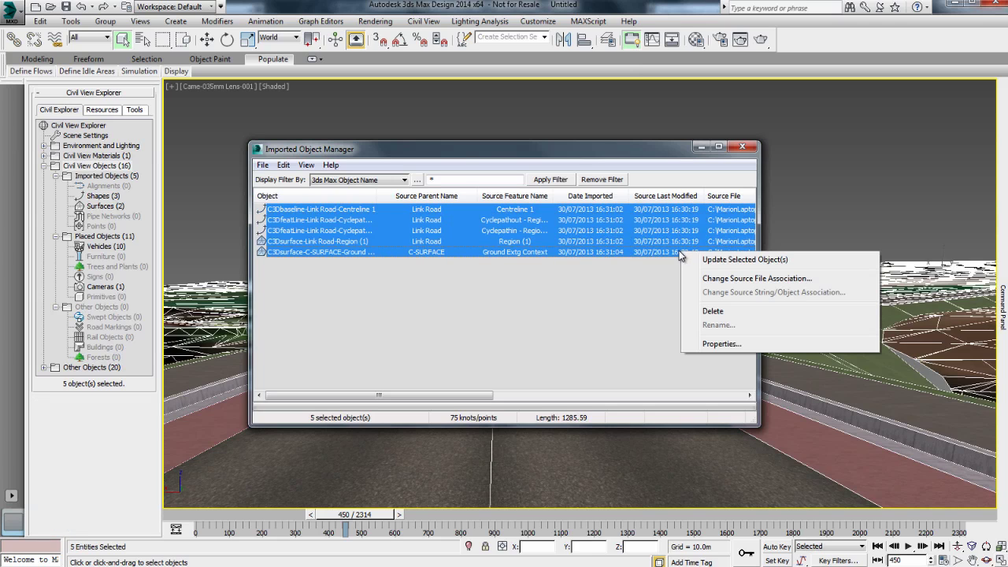
pyautogui.click(711, 279)
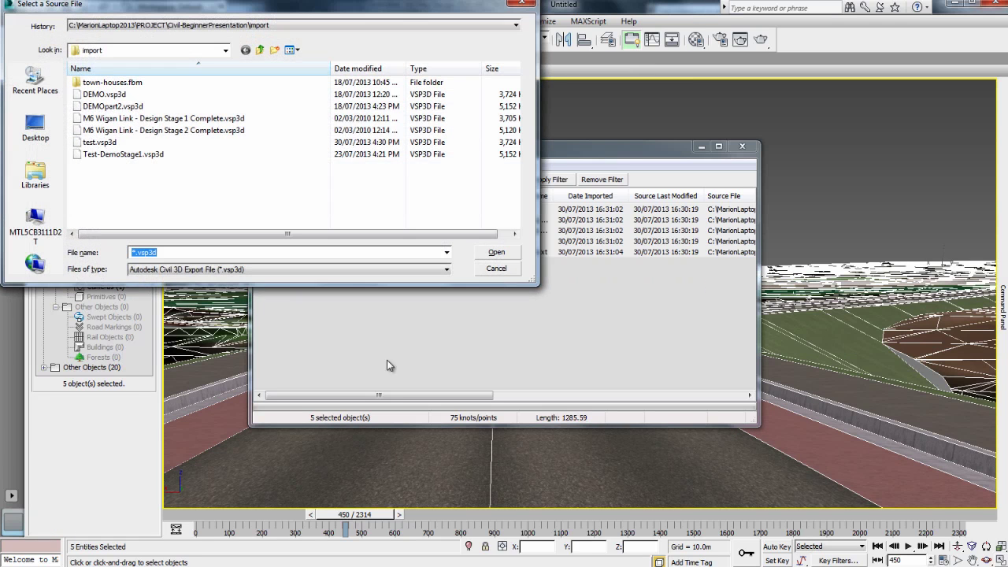
pyautogui.click(247, 130)
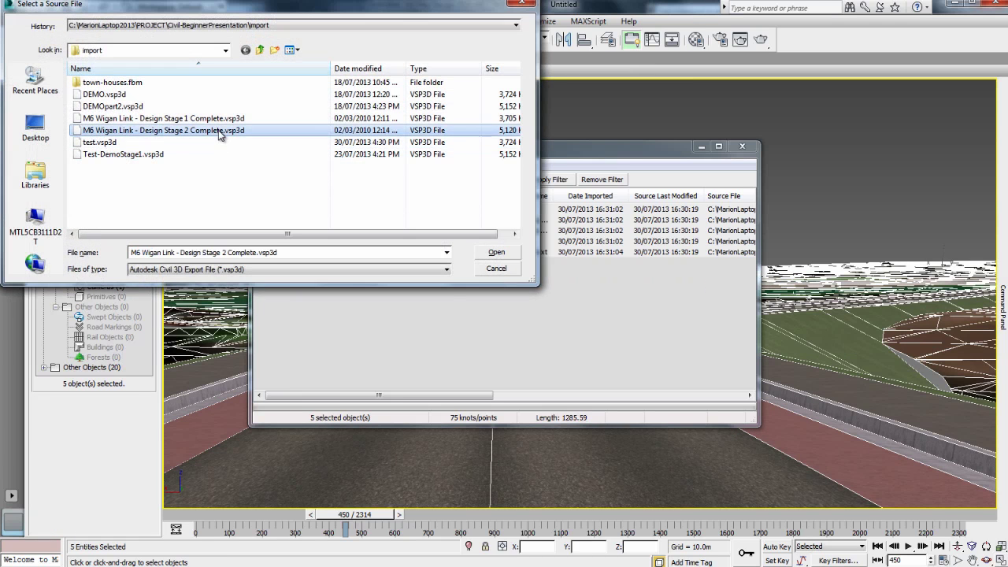
pyautogui.click(496, 251)
pyautogui.click(544, 344)
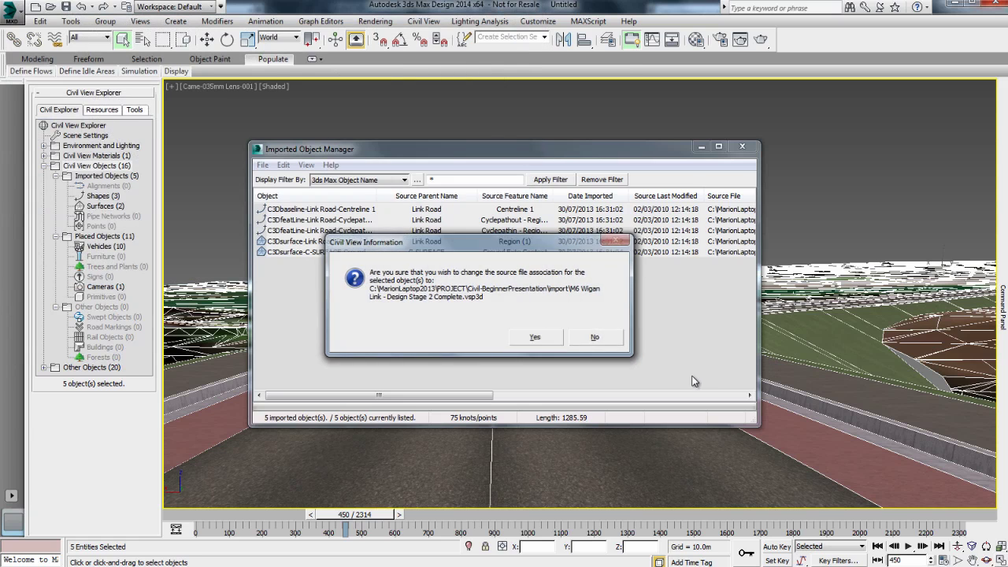
# Update all five imported objects from their source file and preview the revised road at frame 660.
pyautogui.click(588, 209)
pyautogui.keyDown('shift'); pyautogui.click(607, 252); pyautogui.keyUp('shift')
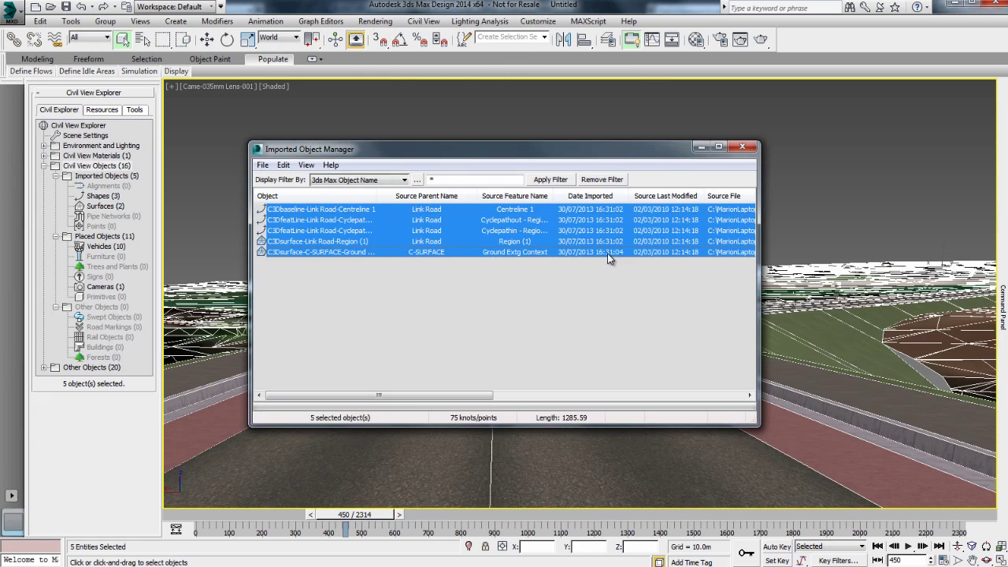
pyautogui.rightClick(607, 253)
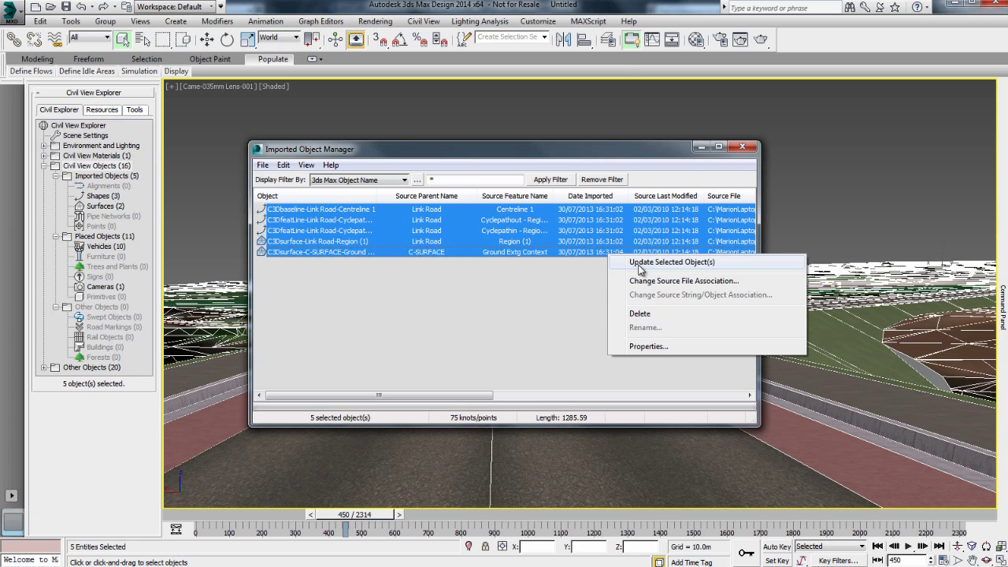
pyautogui.click(639, 264)
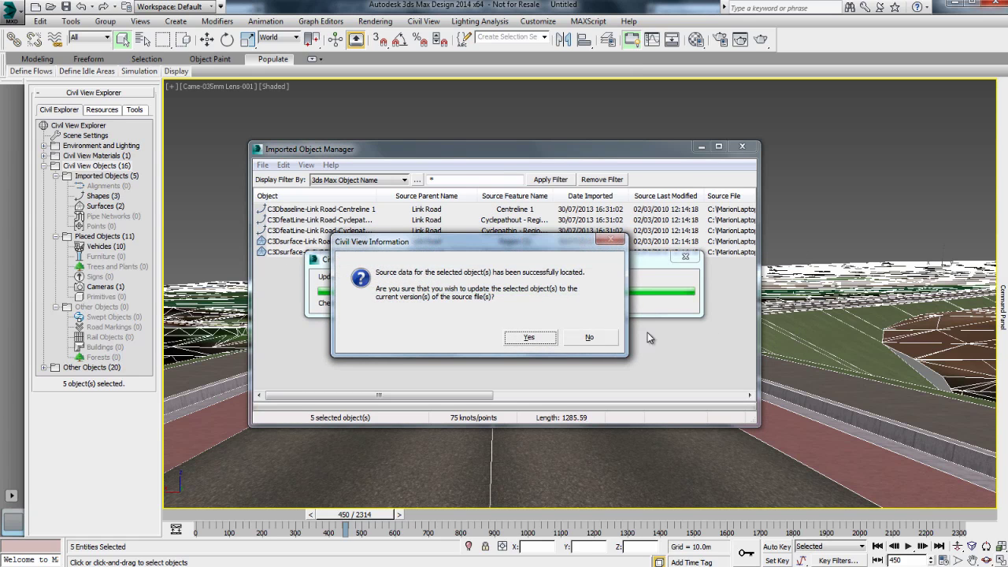
pyautogui.click(529, 337)
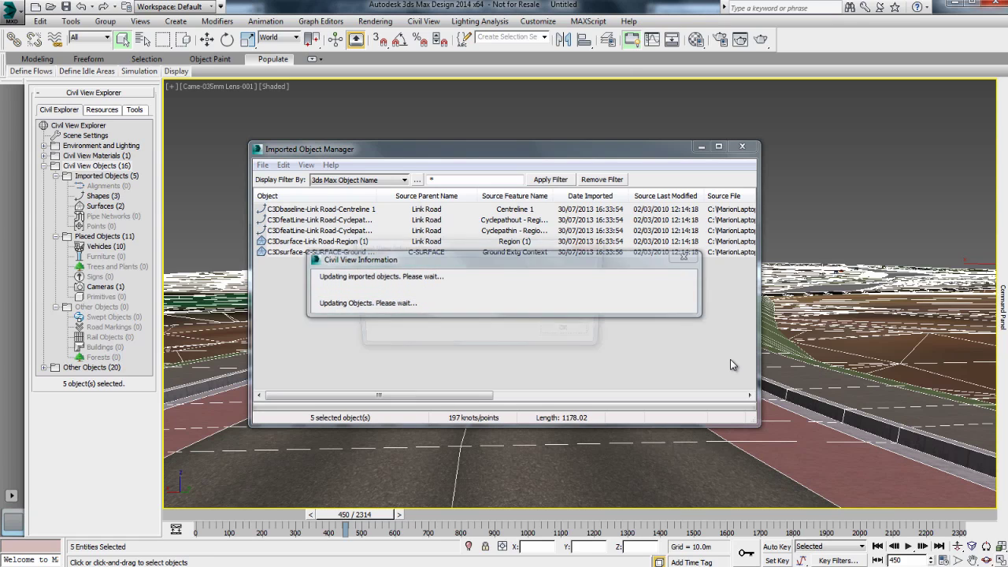
pyautogui.press('Return')
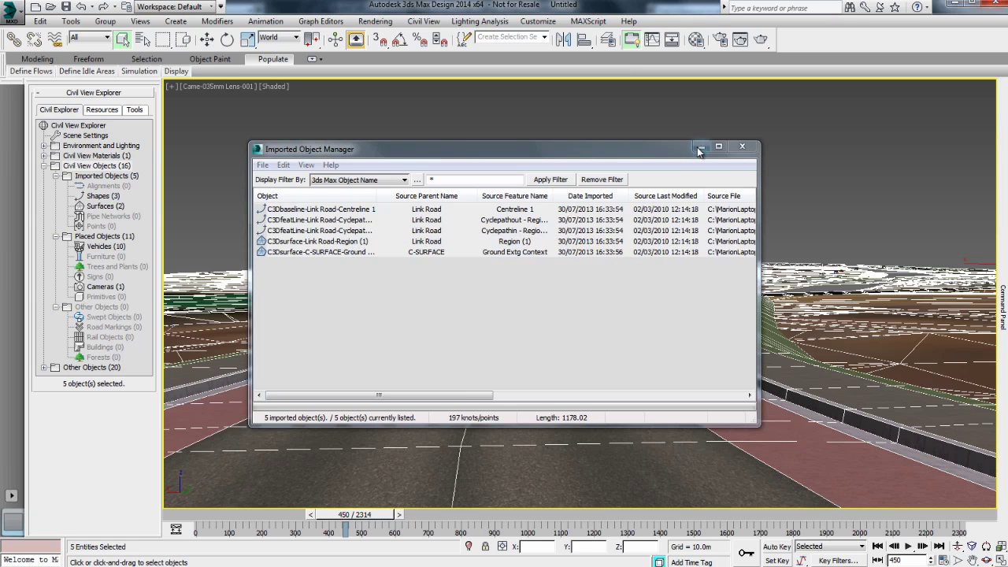
pyautogui.click(701, 146)
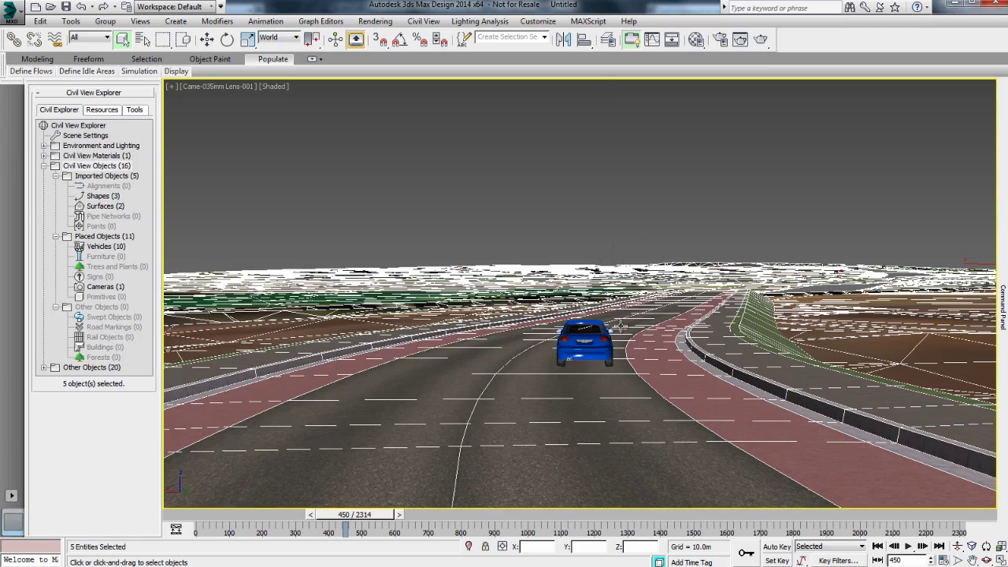
pyautogui.moveTo(358, 520); pyautogui.dragTo(426, 535)
# Load M6 Wigan Link - Design Stage 2 Complete.vsp3d for a Civil 3D geometry import.
pyautogui.click(423, 21)
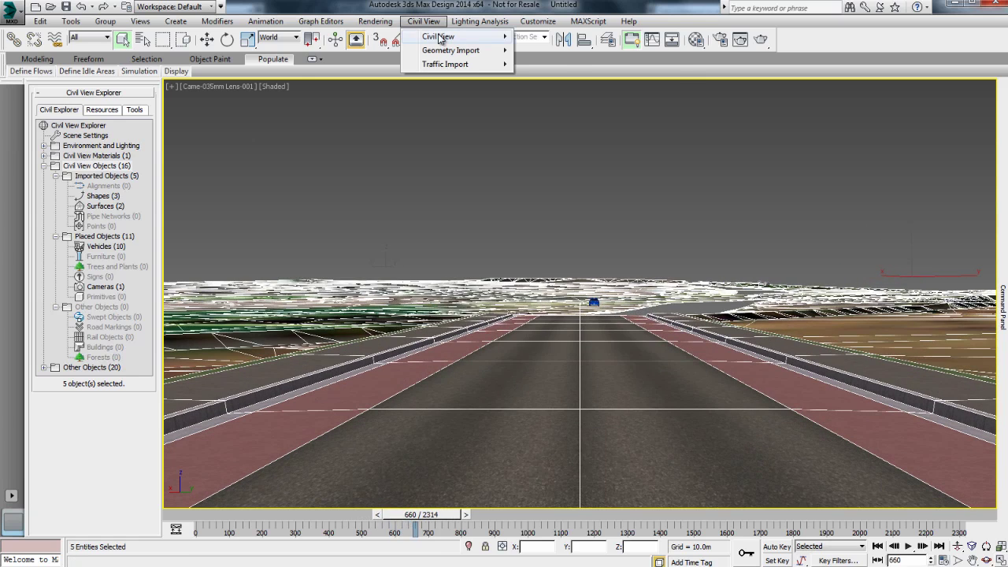
pyautogui.moveTo(439, 38)
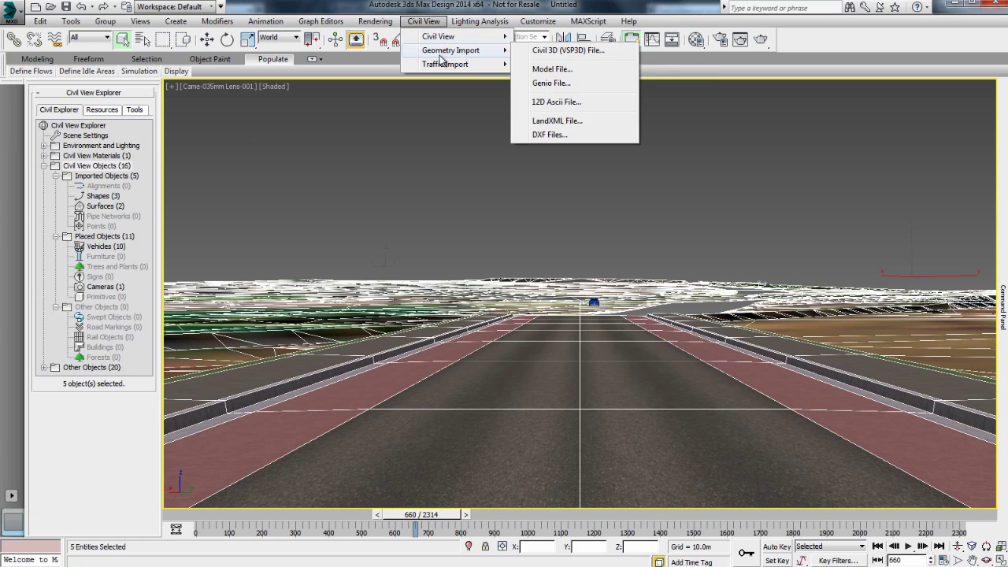
pyautogui.click(575, 54)
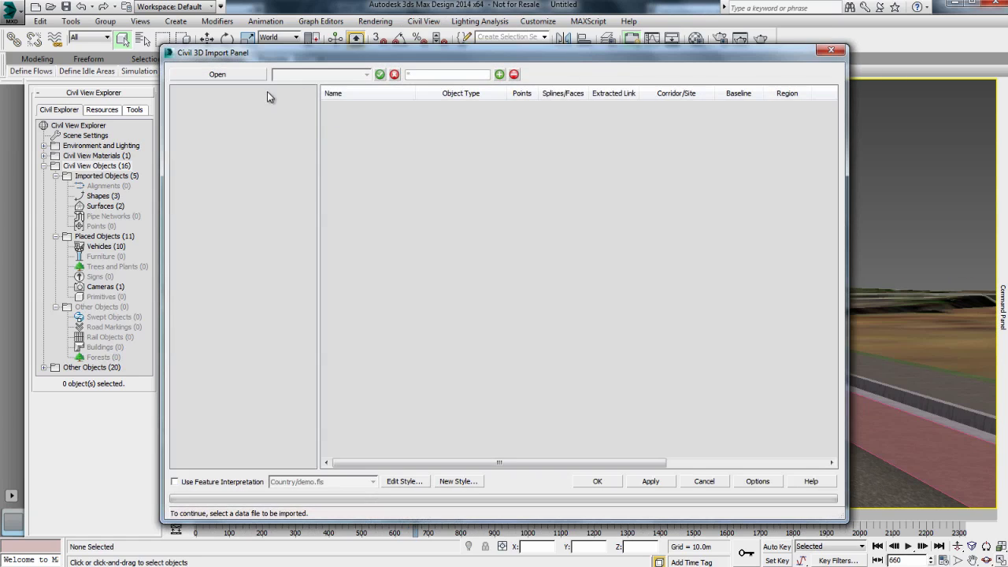
pyautogui.click(237, 75)
pyautogui.click(165, 130)
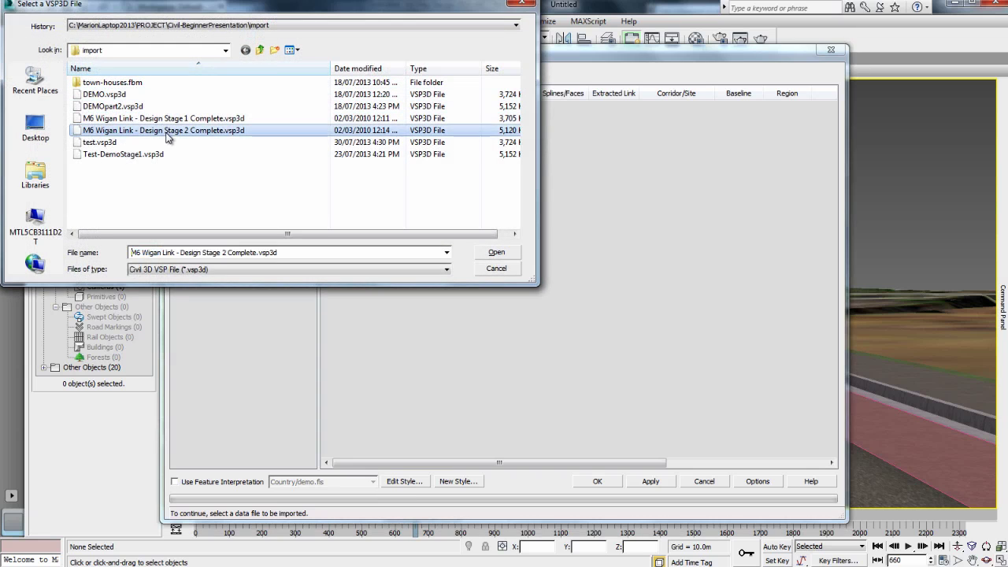
pyautogui.click(495, 252)
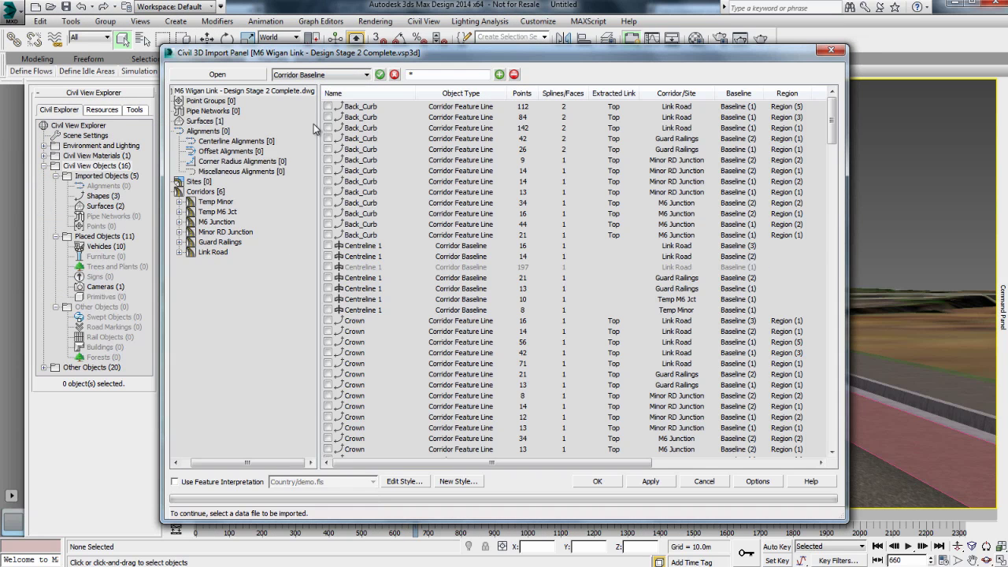
# Mark every entry named Centreline 1, Cyclepathin and Cyclepathout for import.
pyautogui.rightClick(376, 246)
pyautogui.moveTo(435, 324)
pyautogui.click(536, 318)
pyautogui.scroll(-10, 381, 196)
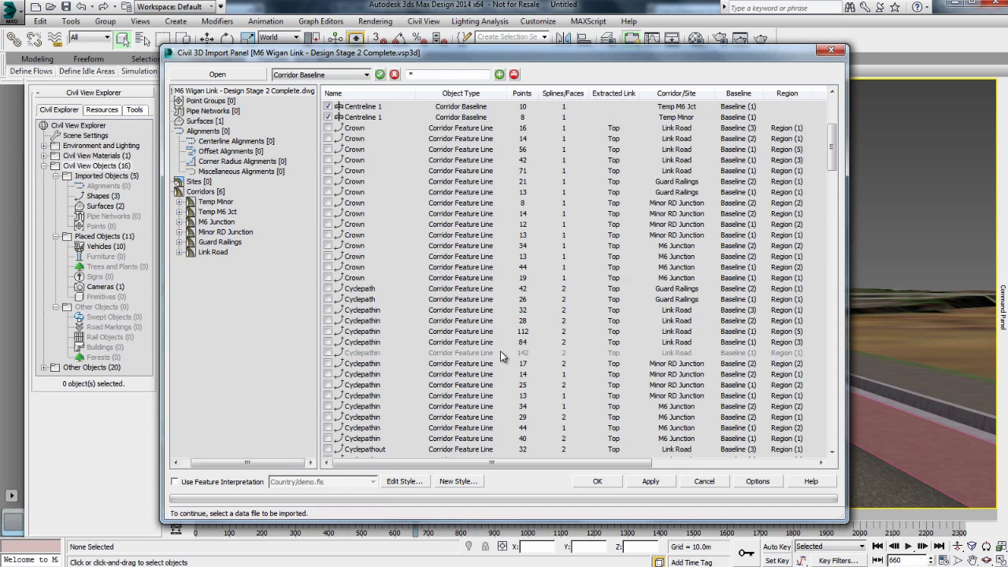
pyautogui.rightClick(373, 156)
pyautogui.moveTo(455, 230)
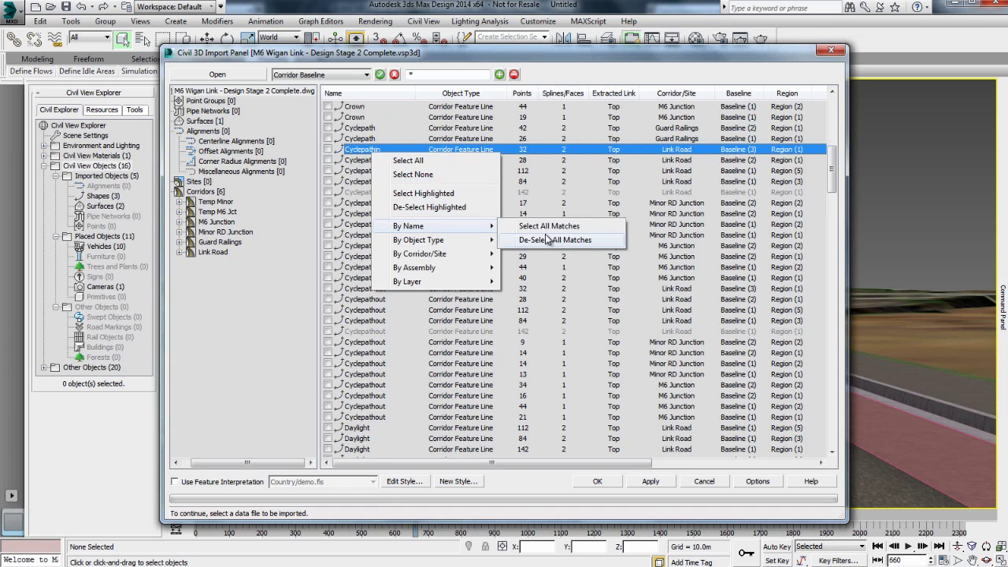
pyautogui.click(551, 228)
pyautogui.rightClick(378, 289)
pyautogui.moveTo(441, 361)
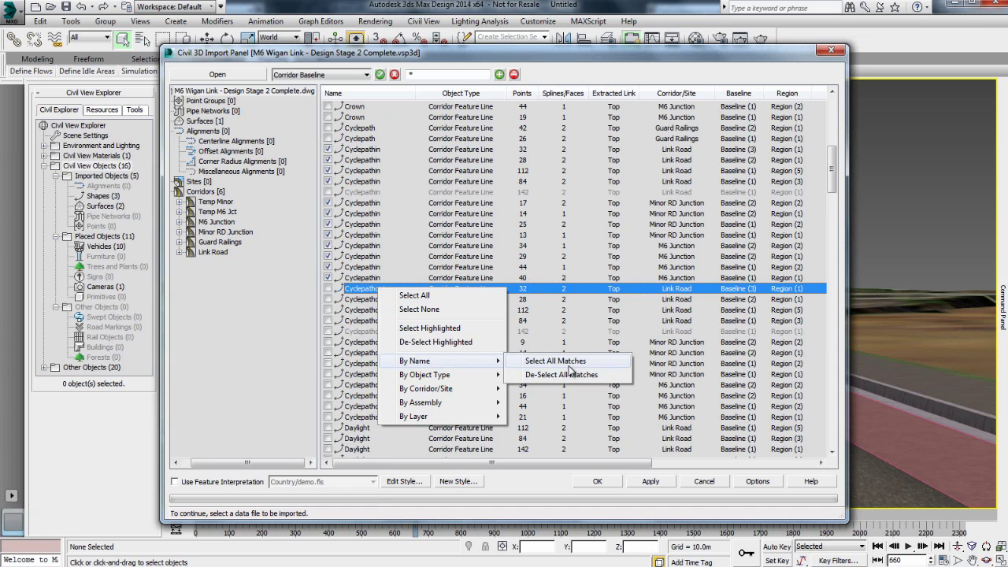
pyautogui.click(544, 360)
# Add all corridor surfaces except the two Guard Railings regions, import the marked objects without feature interpretation, and preview the drive.
pyautogui.scroll(-10, 525, 344)
pyautogui.scroll(-15, 524, 344)
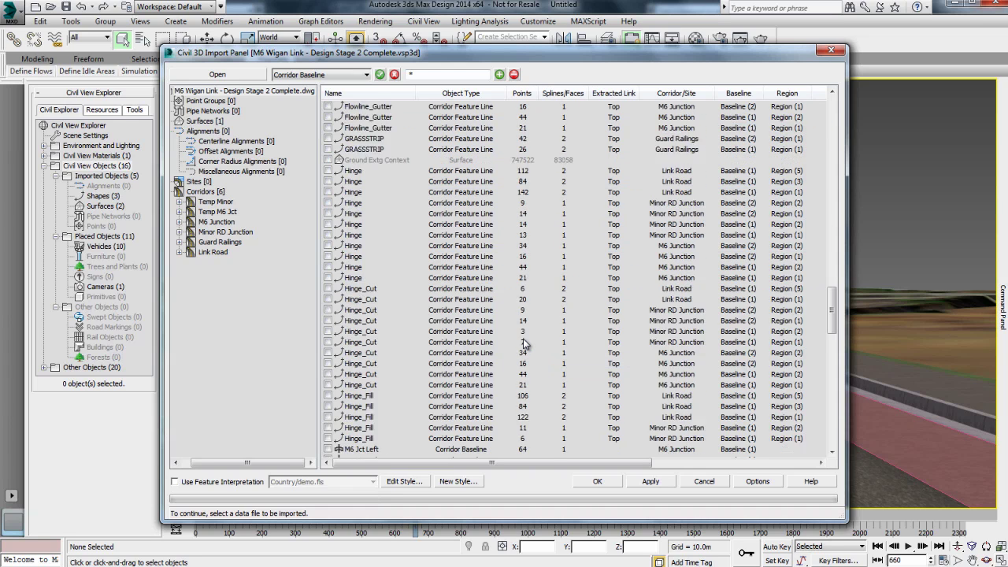
pyautogui.scroll(-2, 524, 344)
pyautogui.rightClick(360, 224)
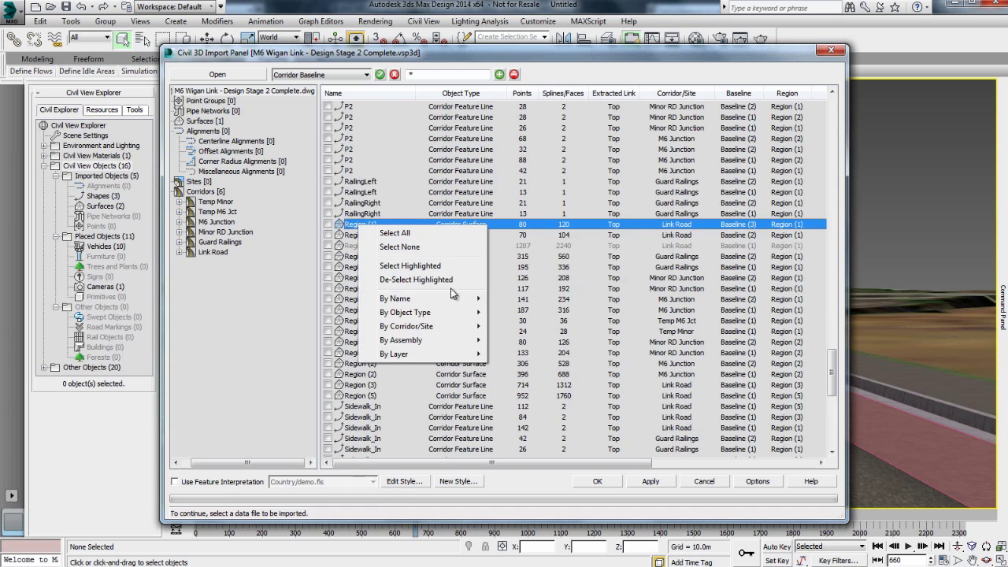
pyautogui.moveTo(453, 300)
pyautogui.click(518, 301)
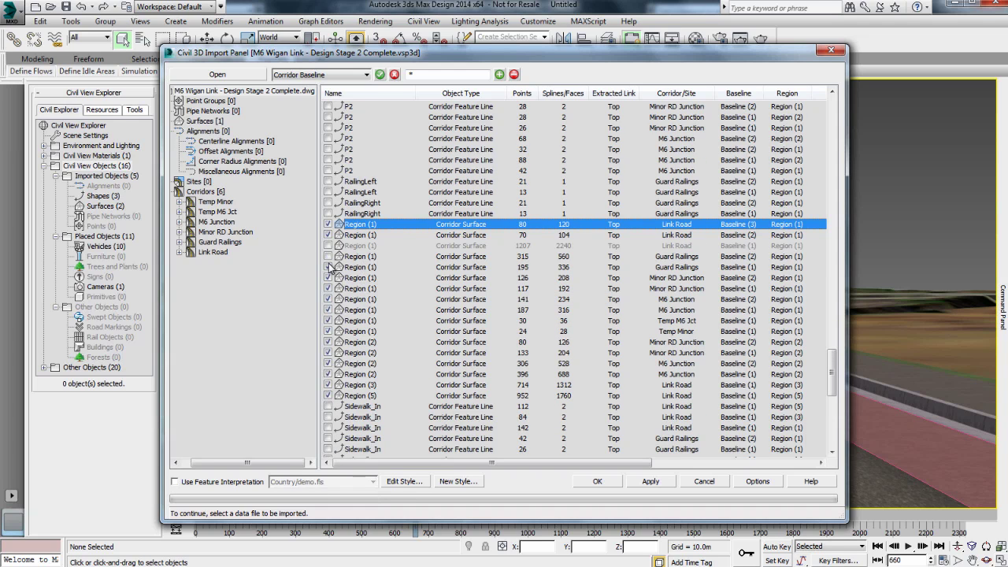
pyautogui.scroll(-10, 457, 344)
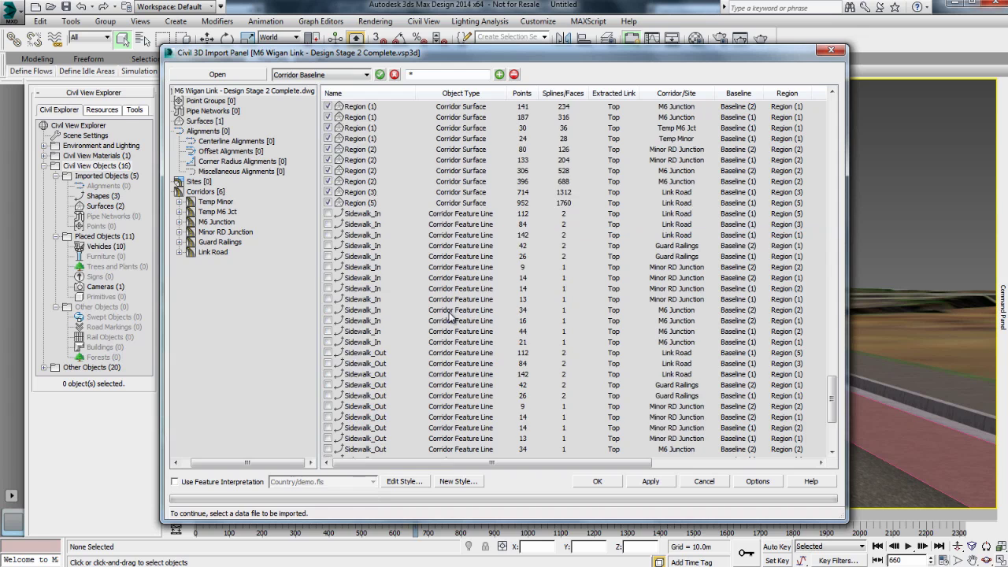
pyautogui.click(650, 481)
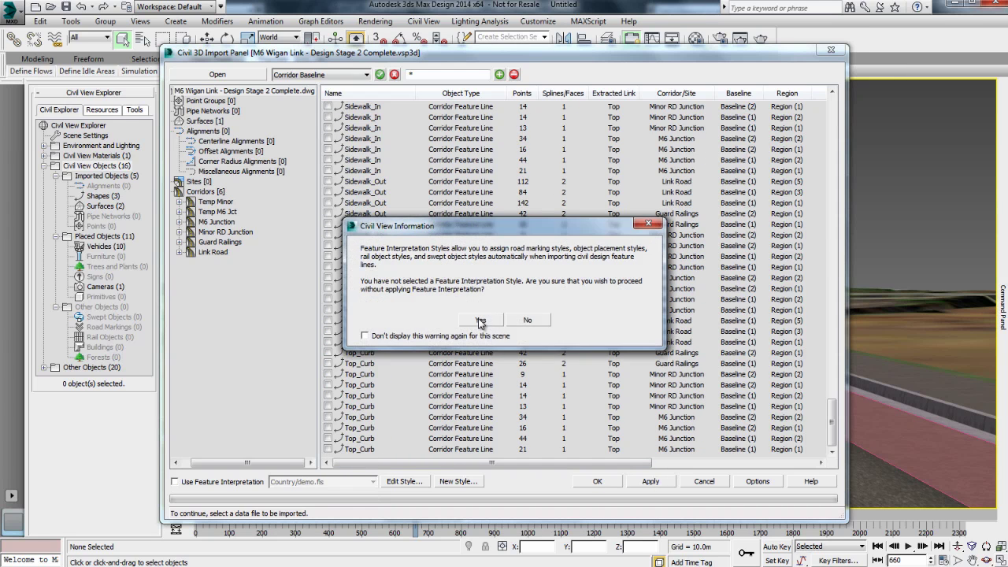
pyautogui.click(480, 320)
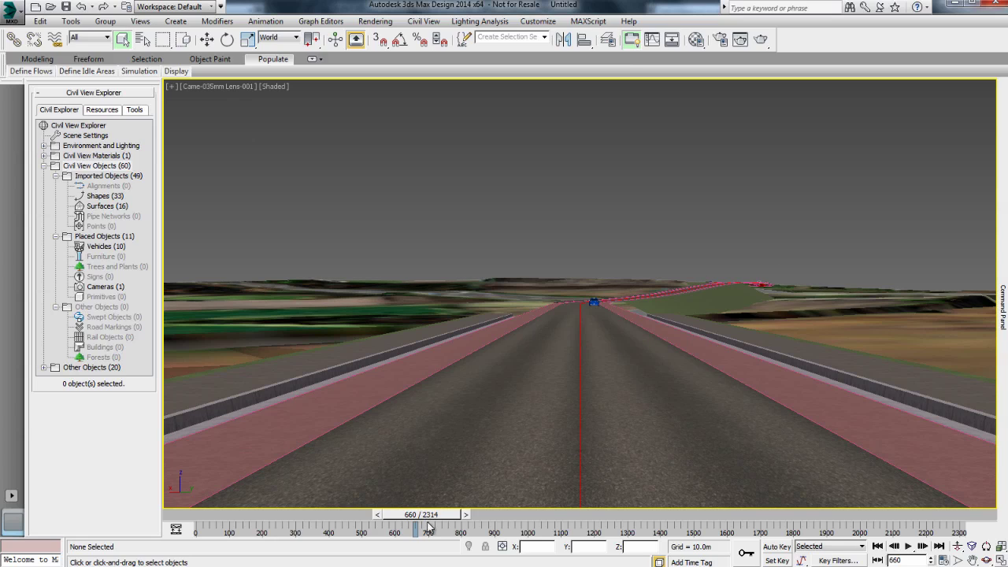
pyautogui.moveTo(421, 520); pyautogui.dragTo(791, 523)
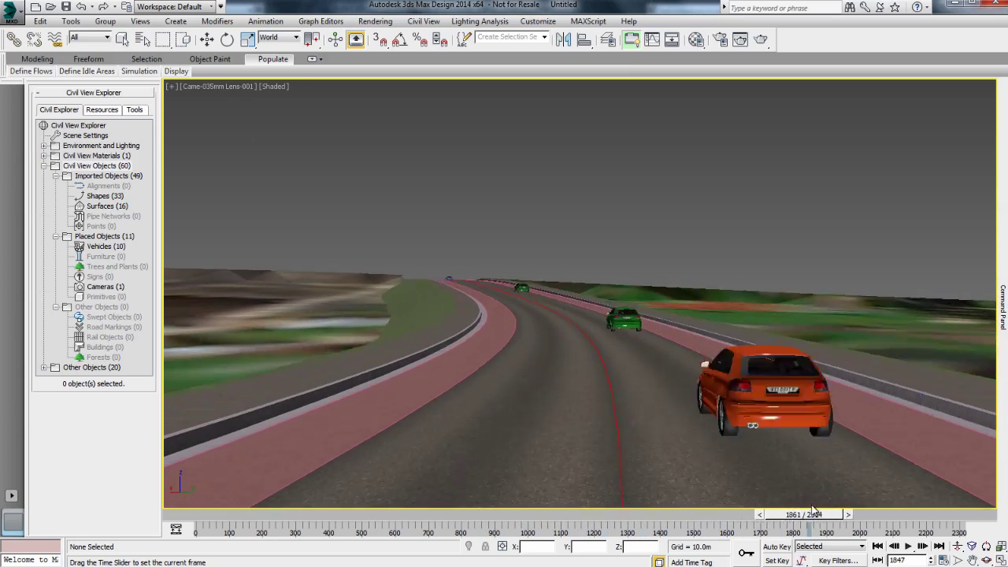